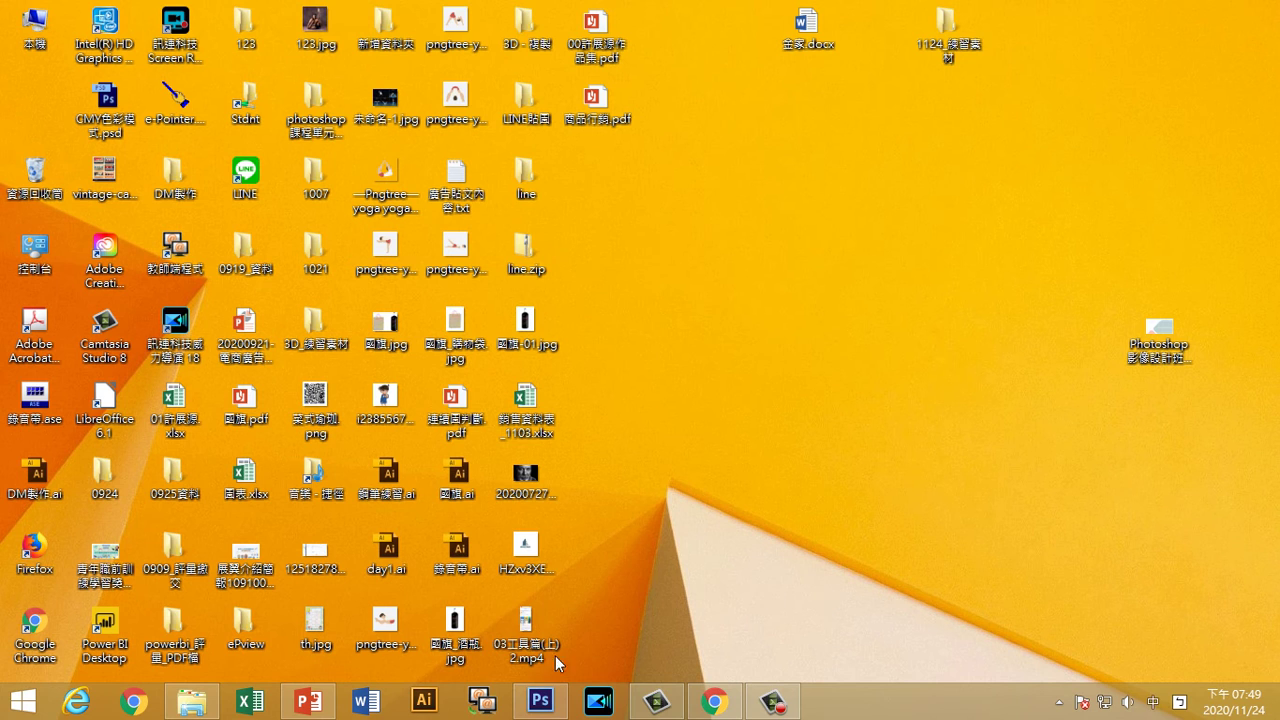
Step: Start the TRBS screen broadcast (螢幕廣播) to the class, then bring Photoshop to the front
left_click(482, 700)
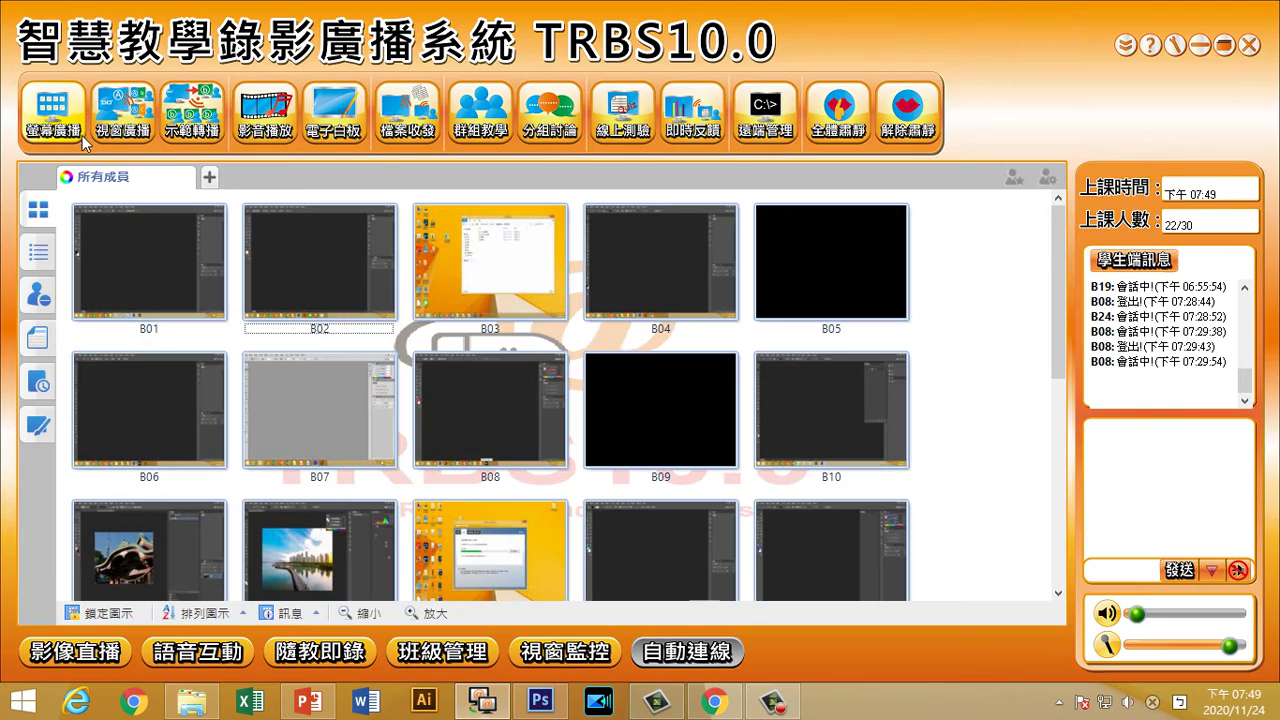
left_click(72, 130)
left_click(540, 700)
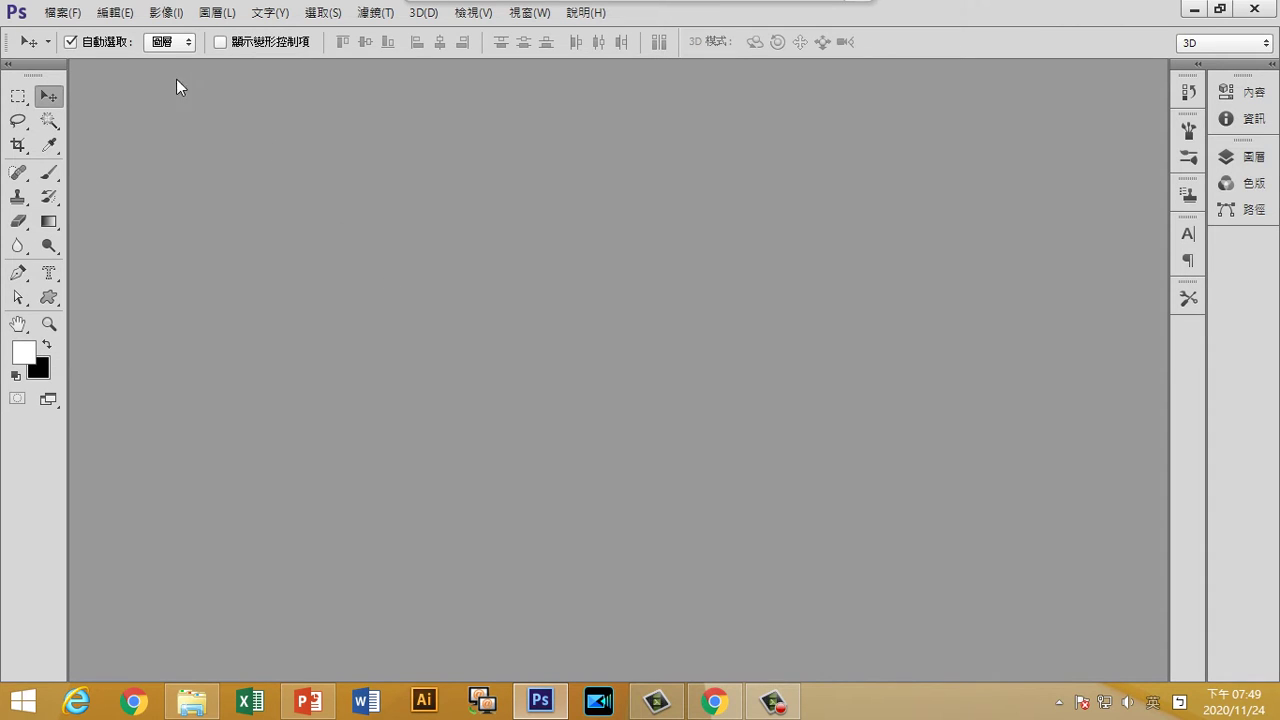
left_click(115, 12)
left_click(115, 12)
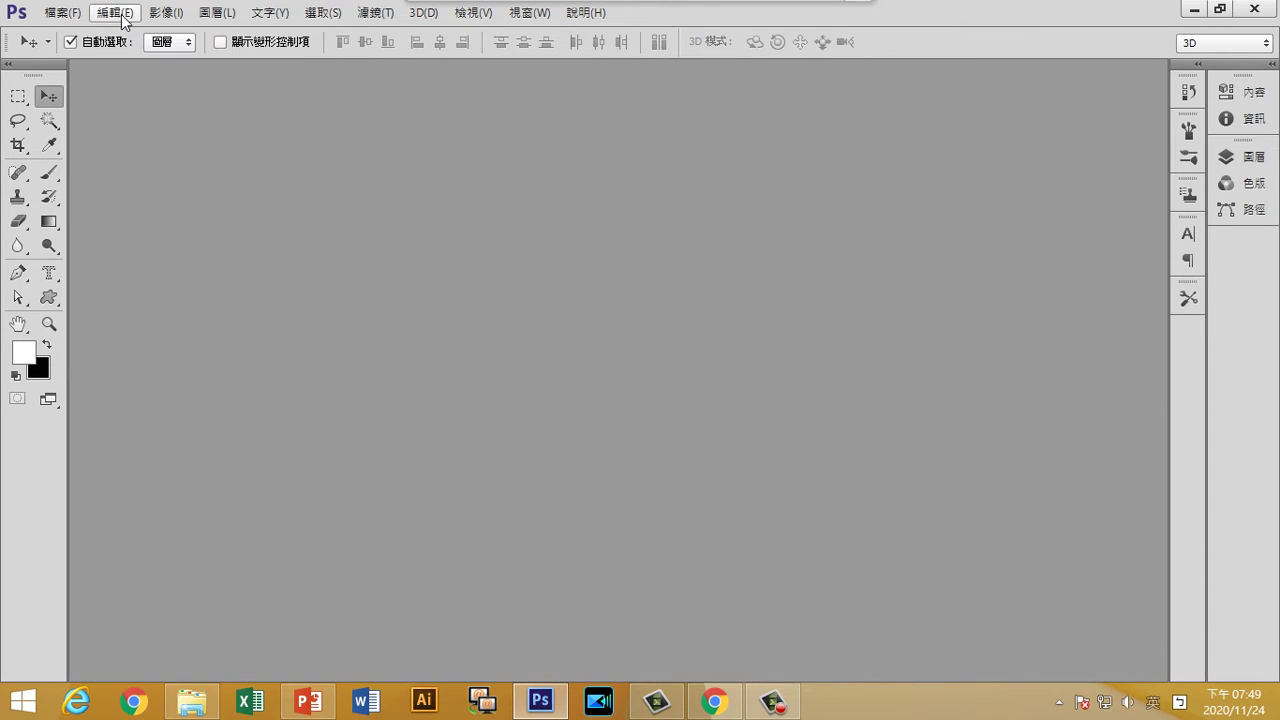
left_click(162, 12)
left_click(158, 14)
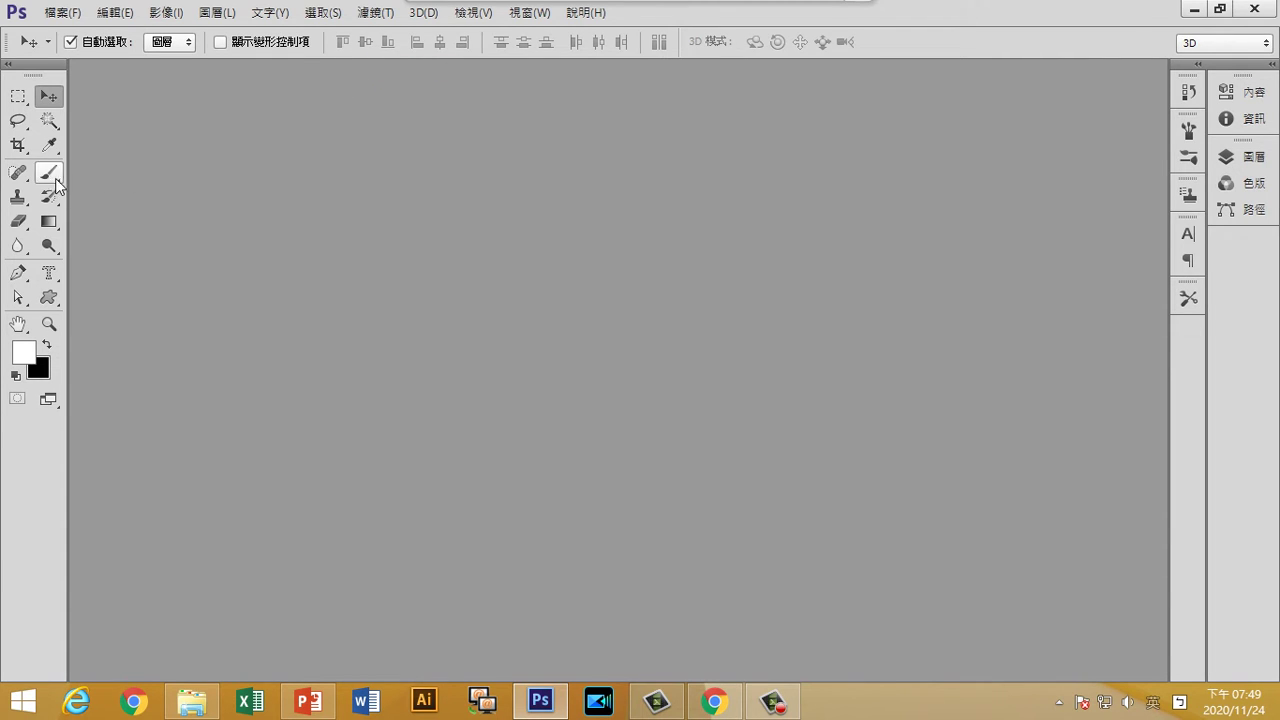
left_click(19, 146)
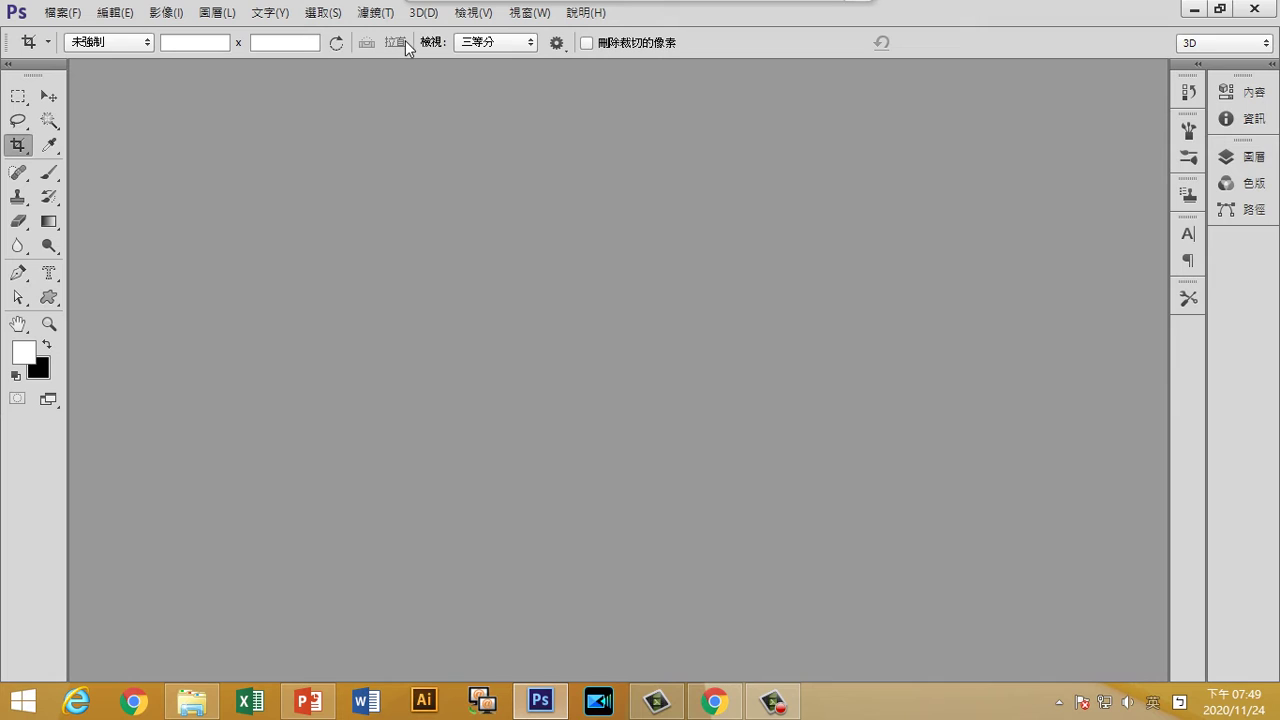
left_click(44, 96)
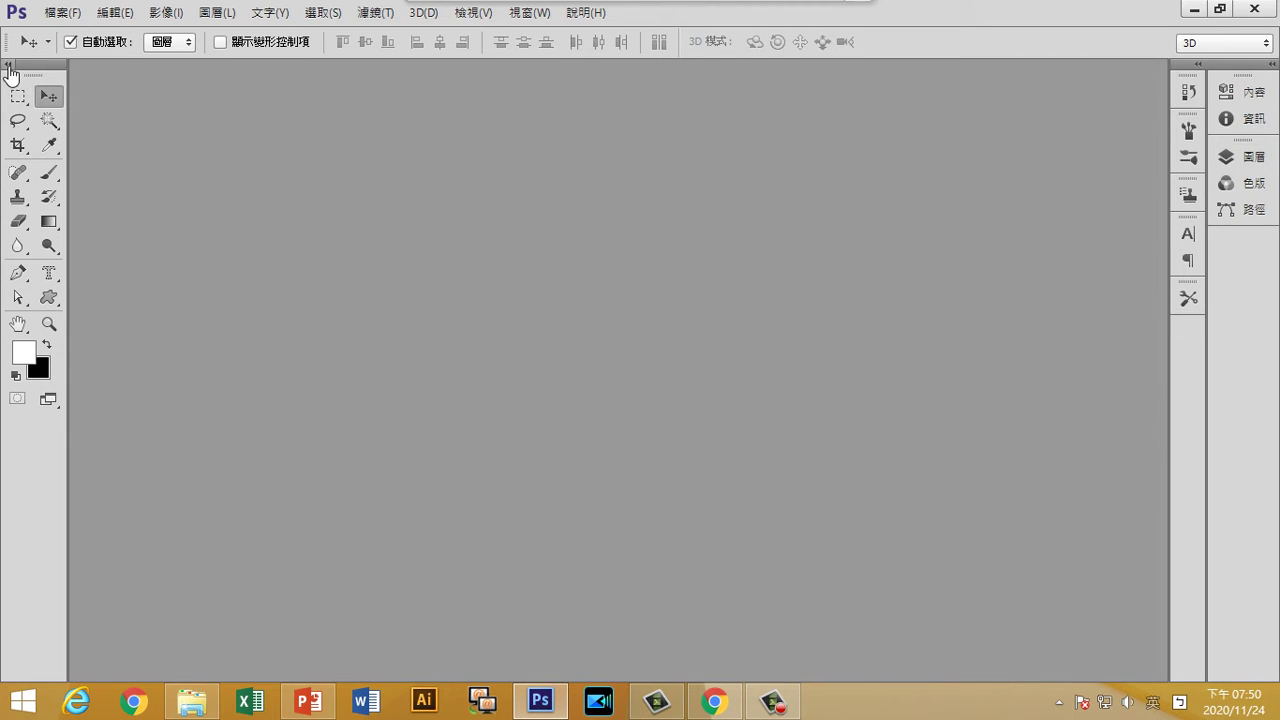
left_click(9, 68)
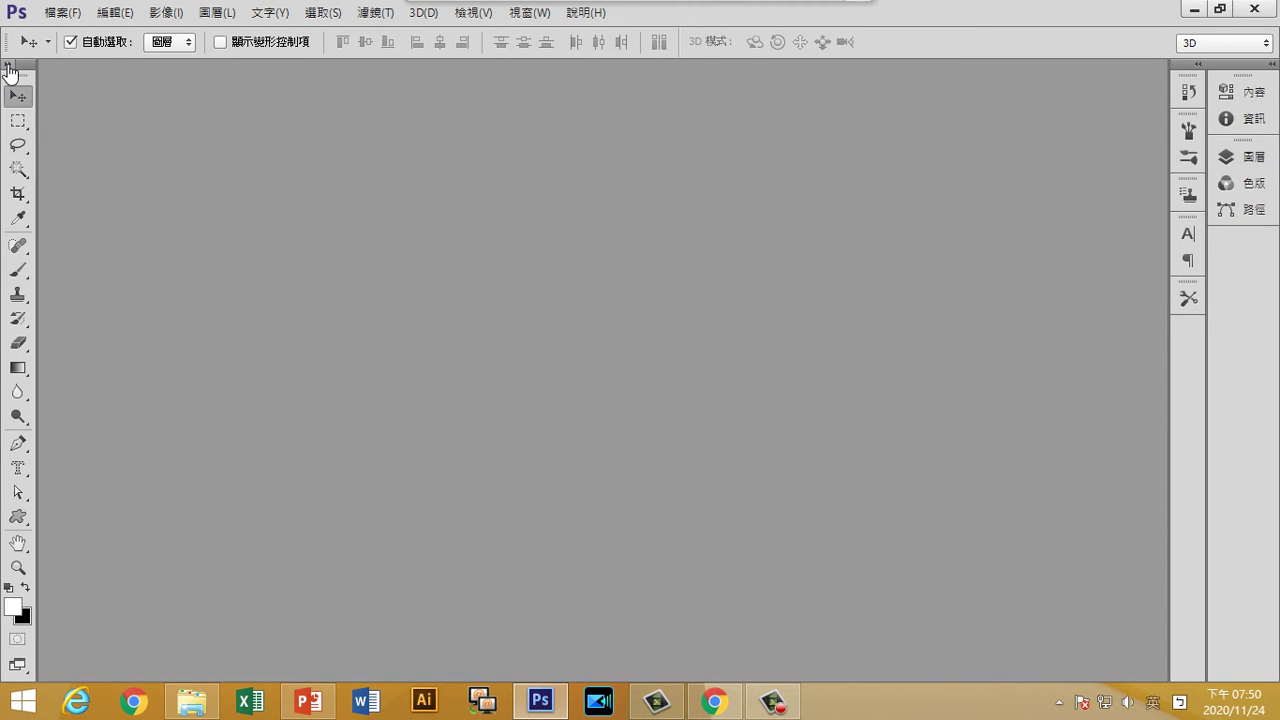
left_click(9, 68)
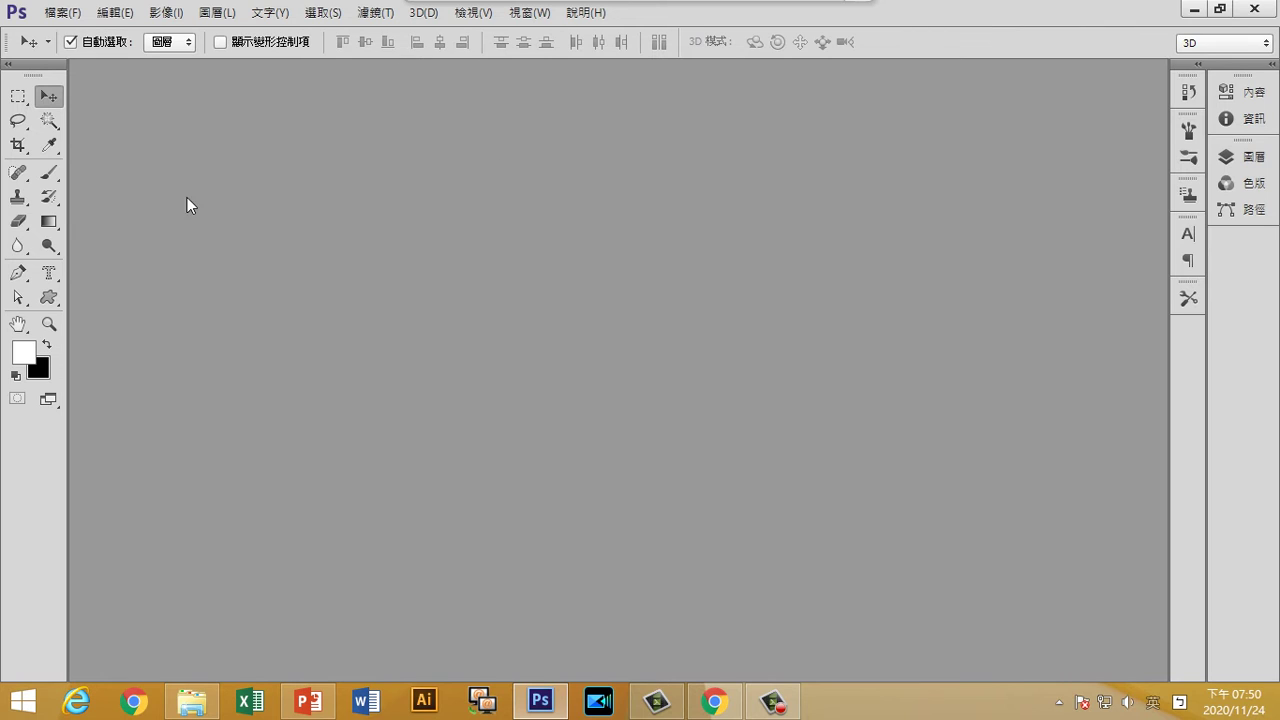
left_click(528, 13)
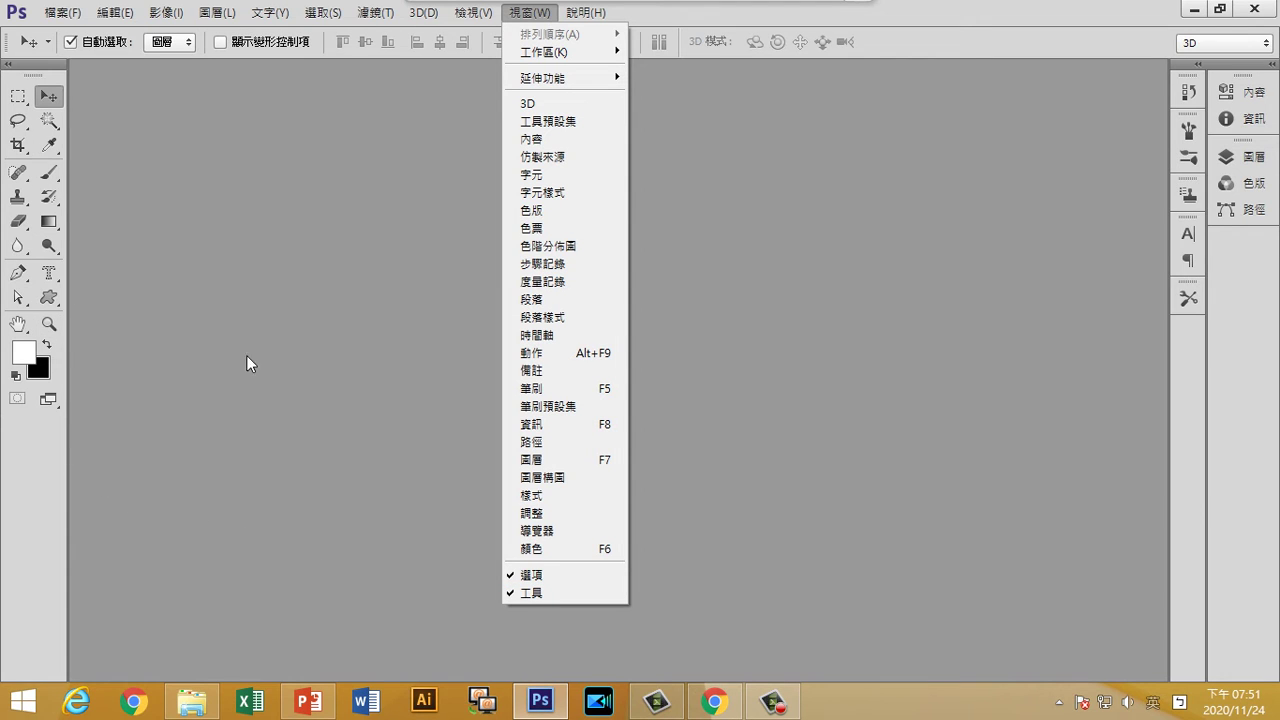
left_click(417, 420)
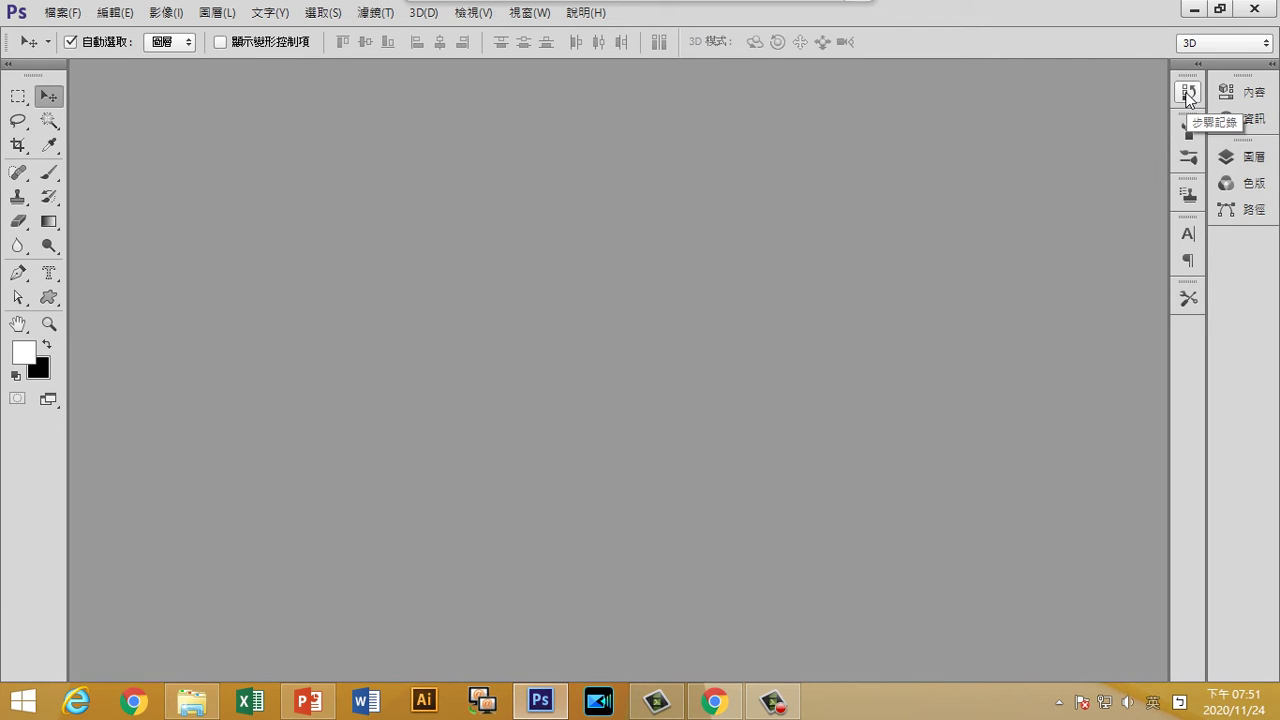
left_click(1188, 93)
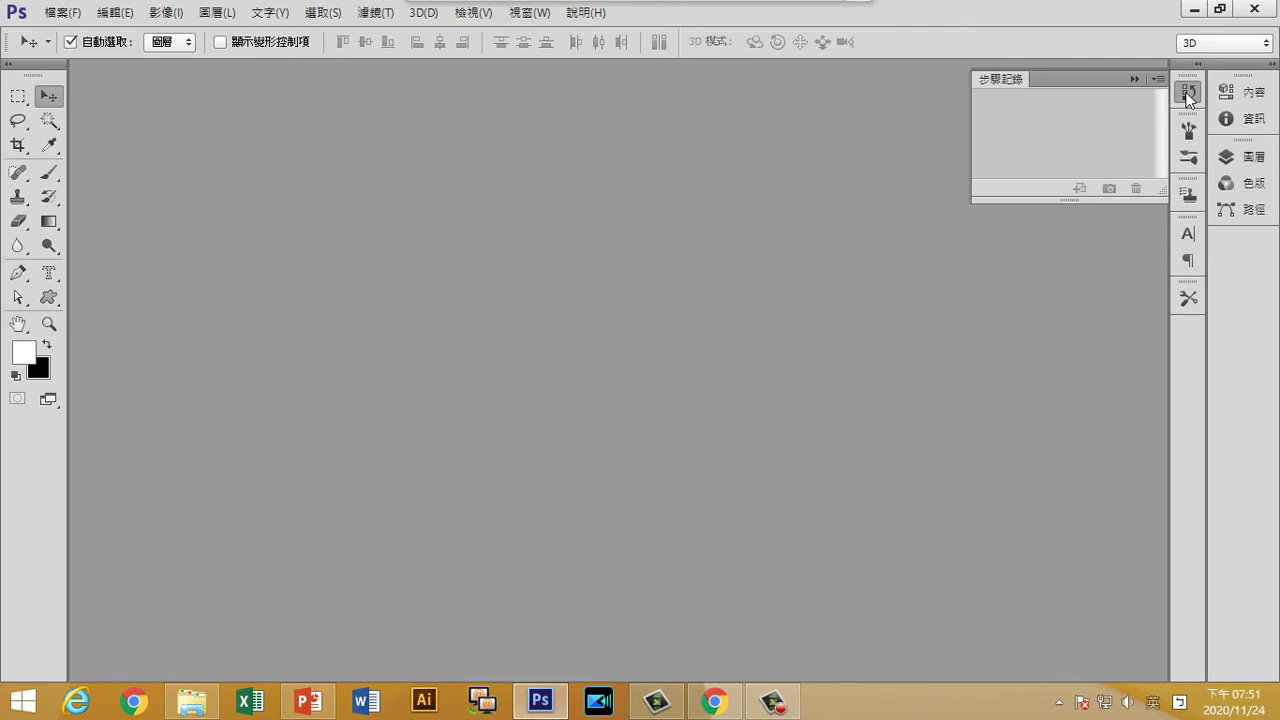
left_click(1188, 94)
left_click(1189, 130)
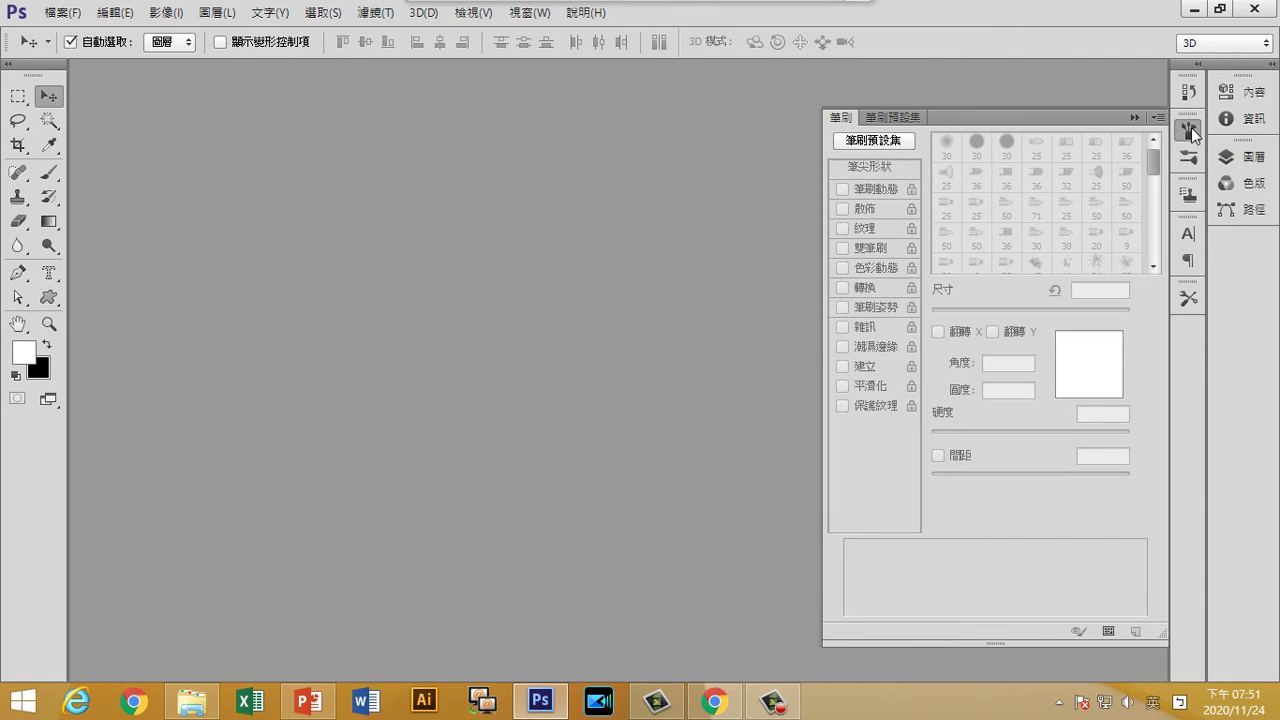
left_click(1190, 131)
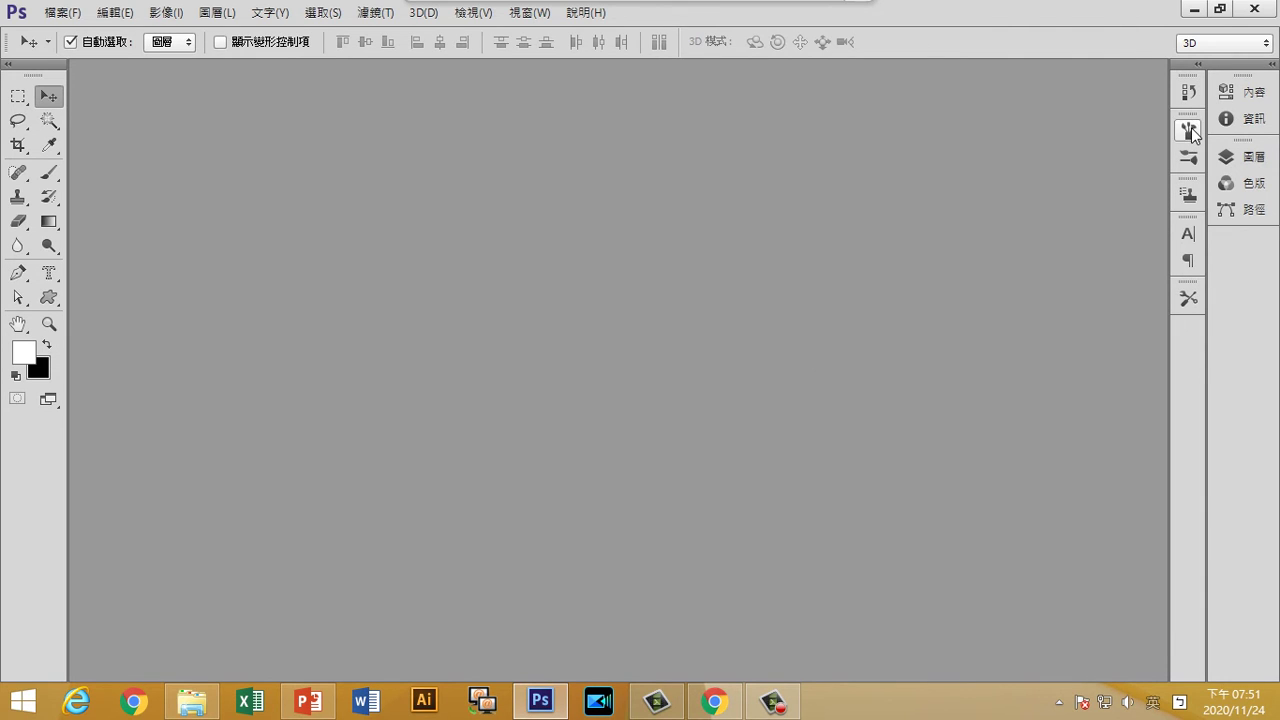
left_click(1243, 160)
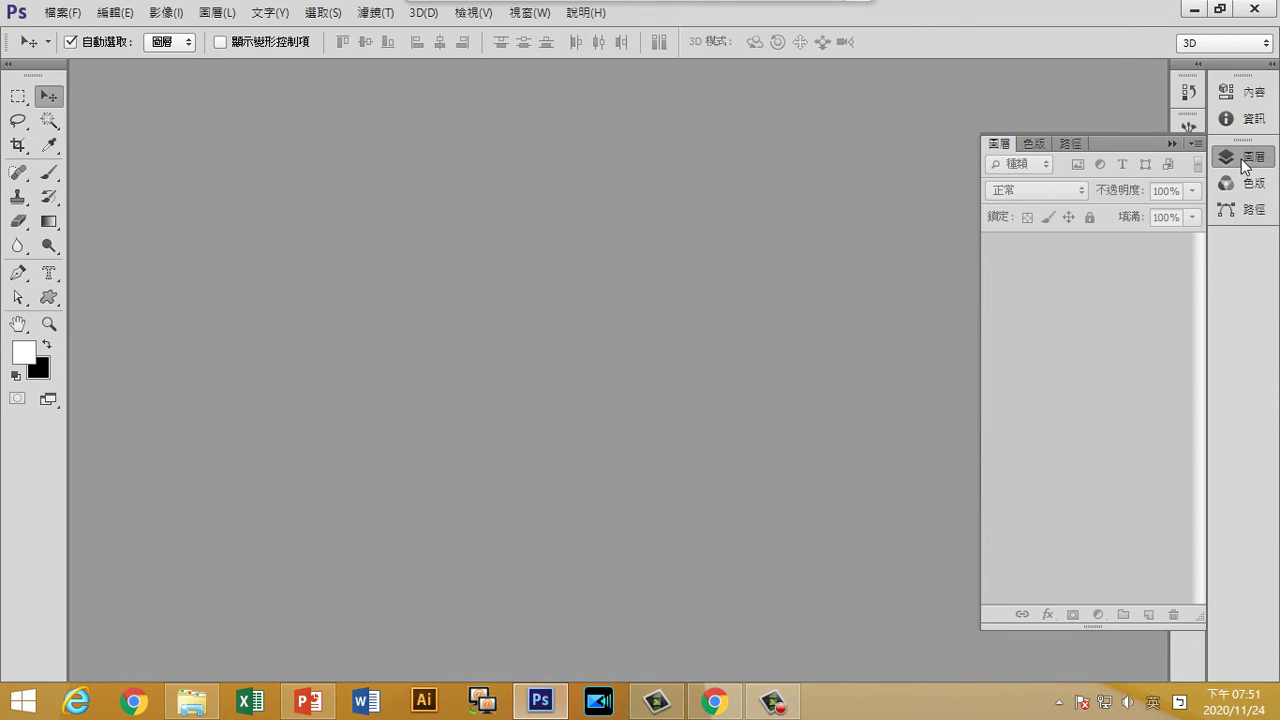
left_click(1243, 162)
left_click(1244, 162)
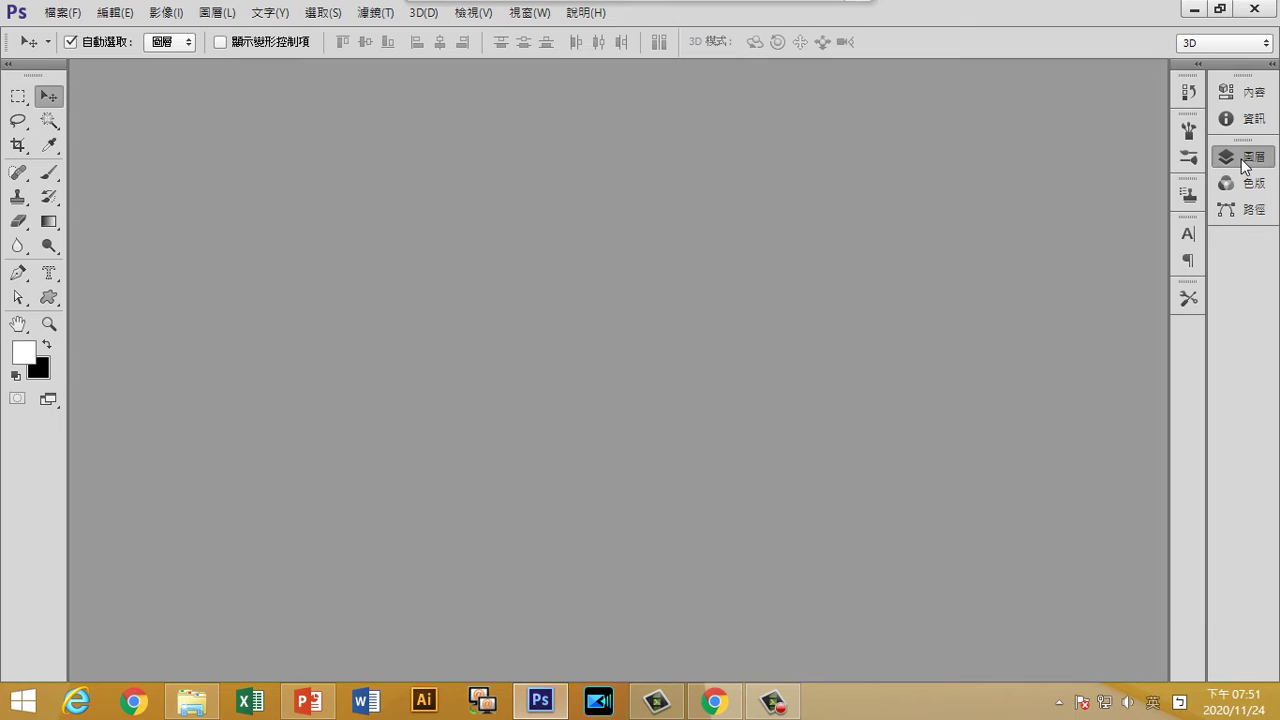
left_click(1244, 163)
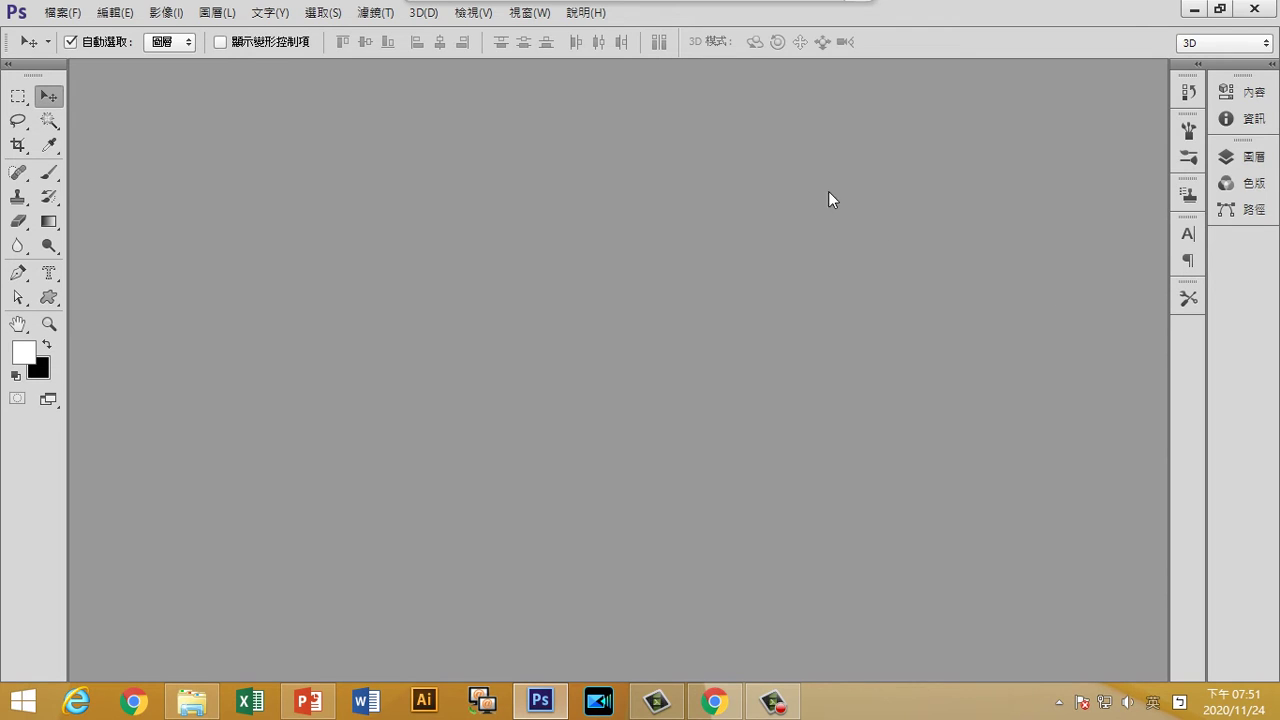
Step: Reset to the Essentials (基本功能) workspace, then switch to the Painting (繪畫) workspace
left_click(530, 12)
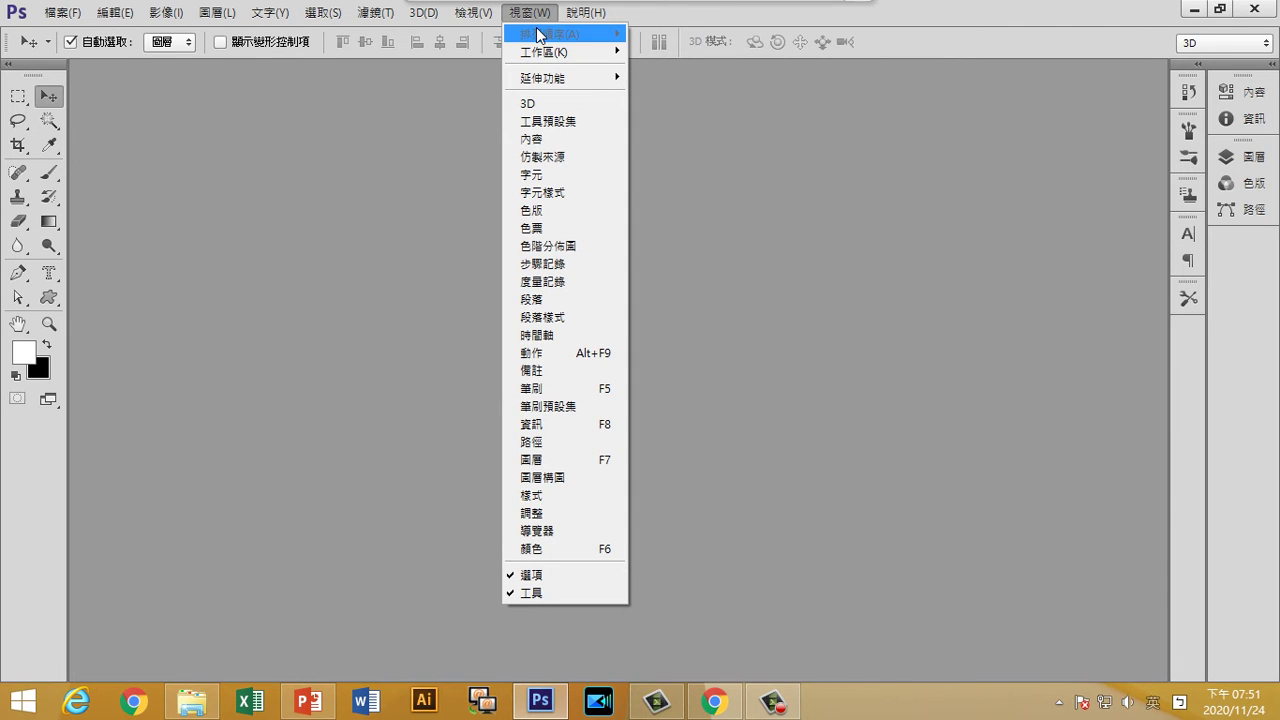
mouse_move(545, 51)
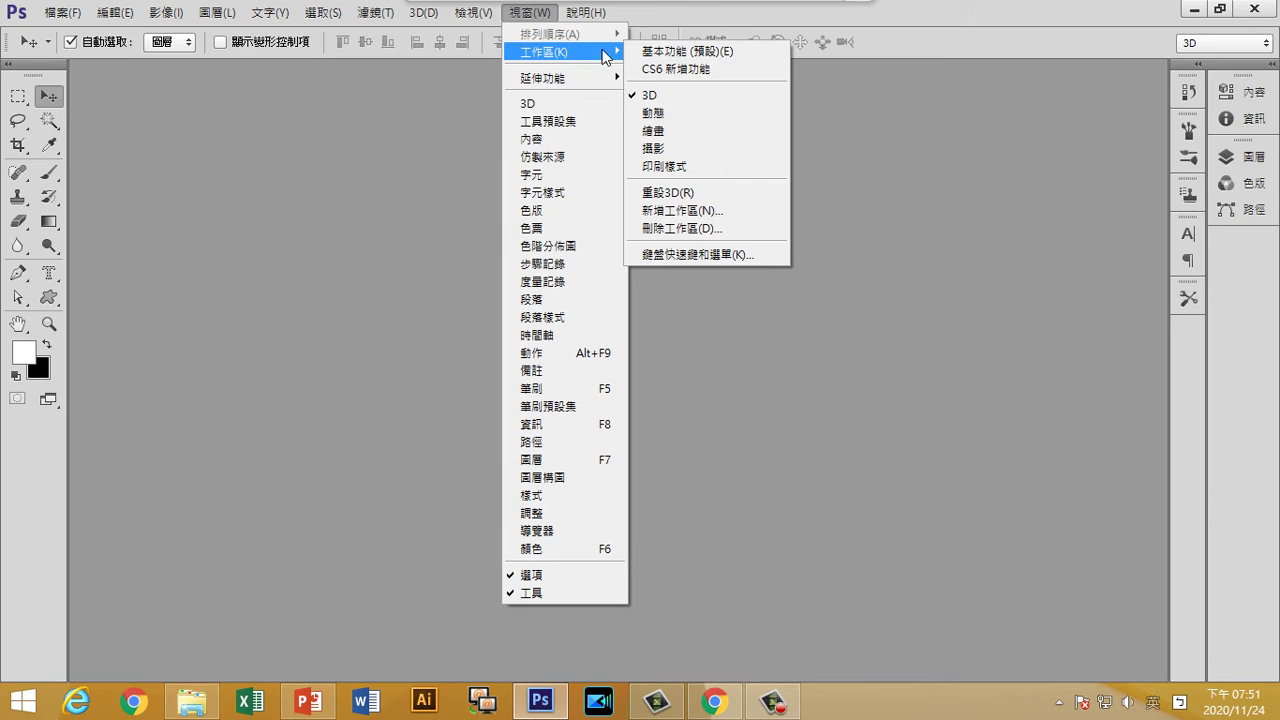
left_click(661, 51)
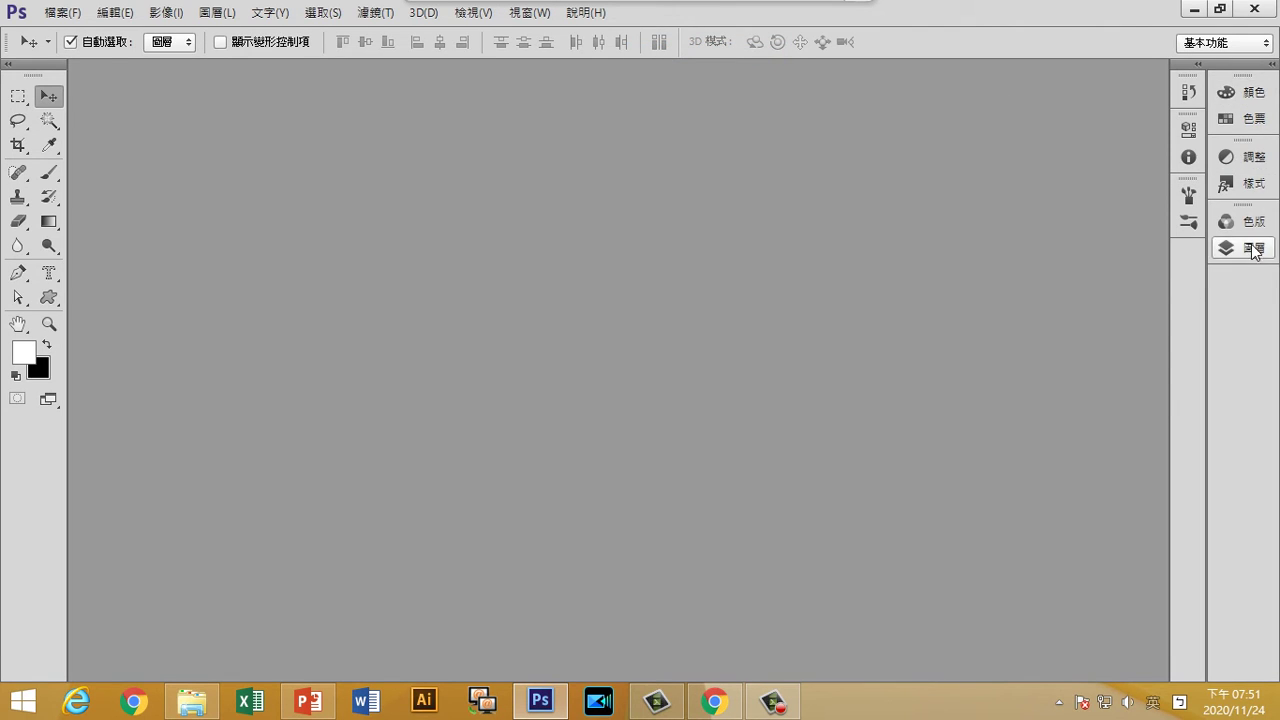
left_click(528, 12)
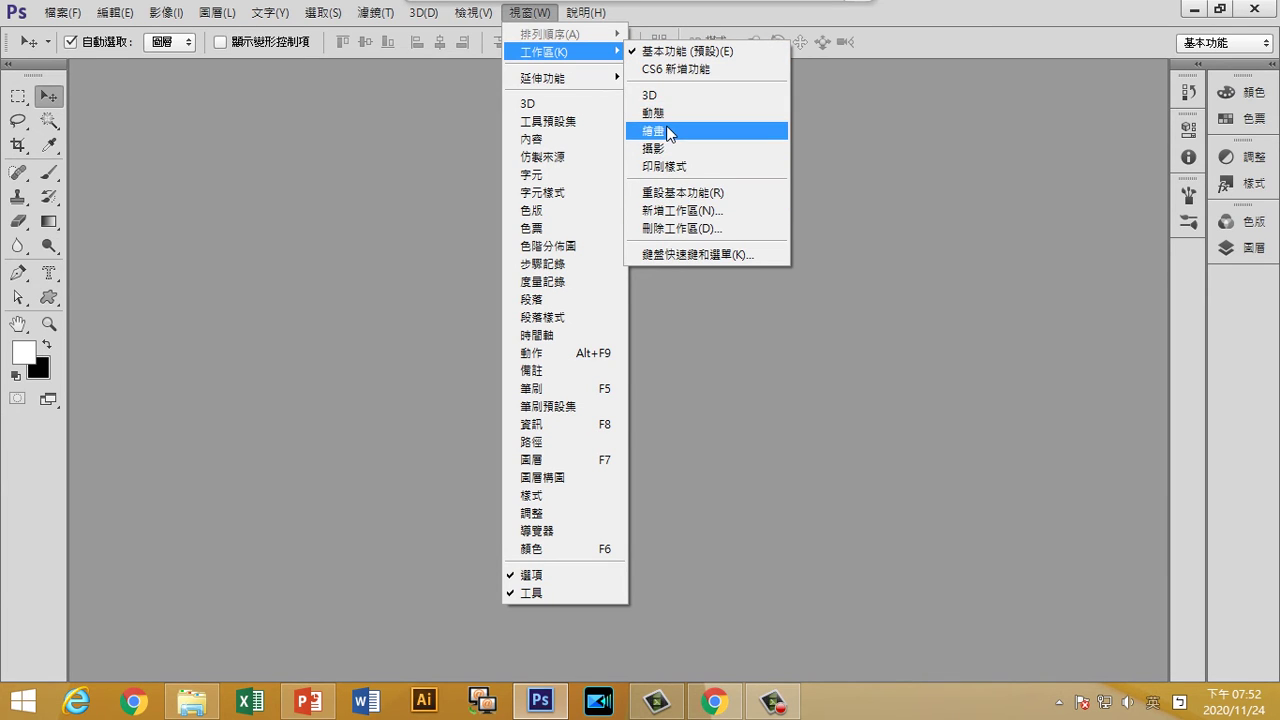
left_click(668, 133)
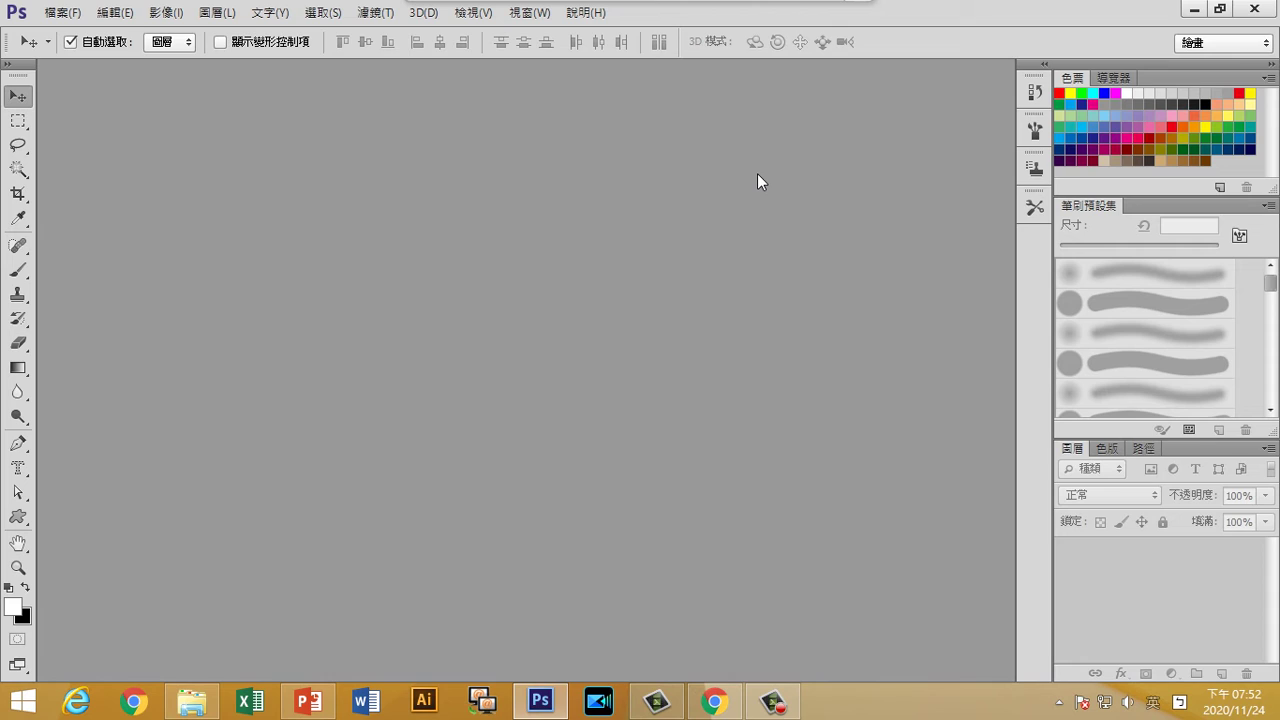
Step: Dock History as a tab beside Swatches and Navigator, and reposition the Brush settings panel
left_click(1034, 94)
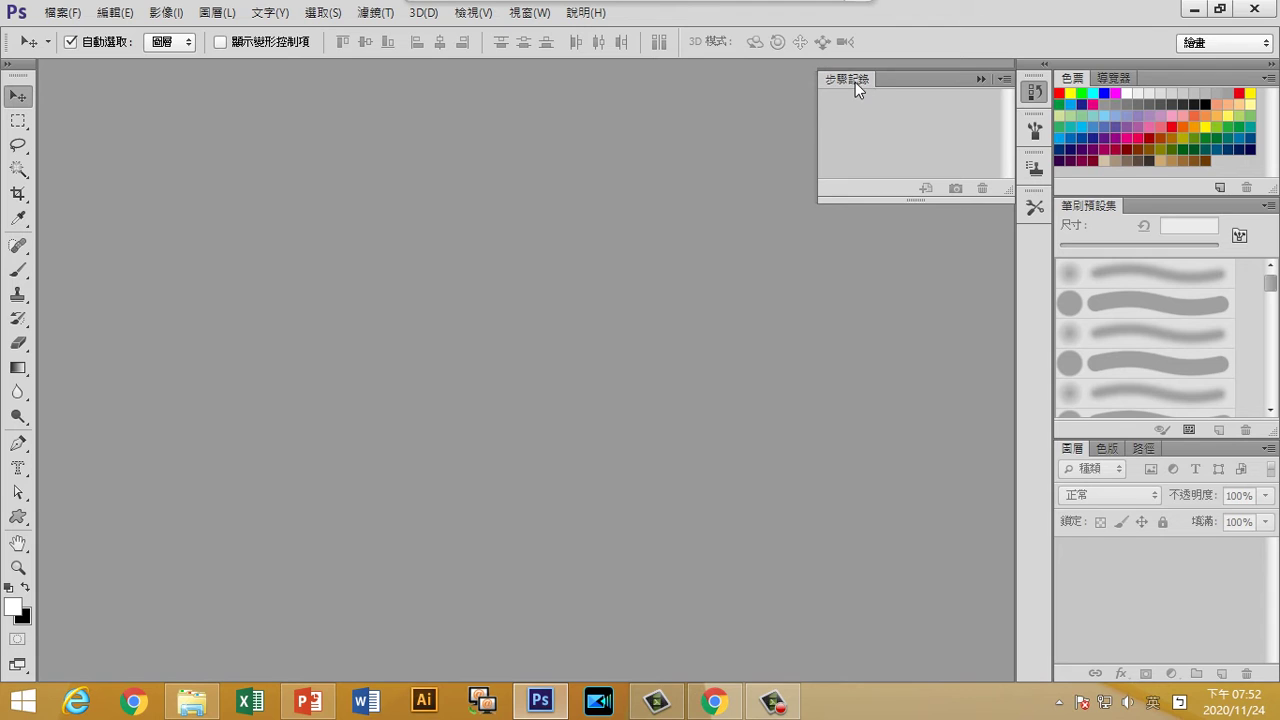
left_click_drag(855, 86, 890, 111)
left_click_drag(861, 81, 1052, 116)
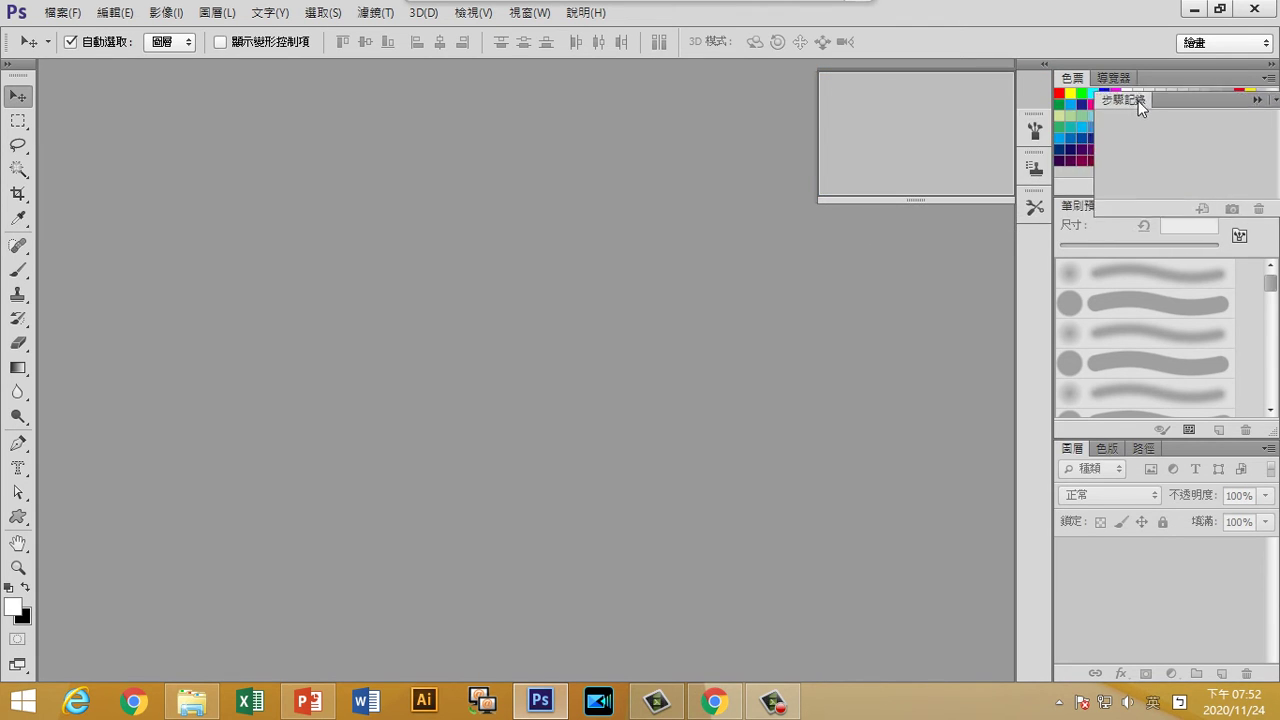
left_click_drag(1052, 116, 1178, 80)
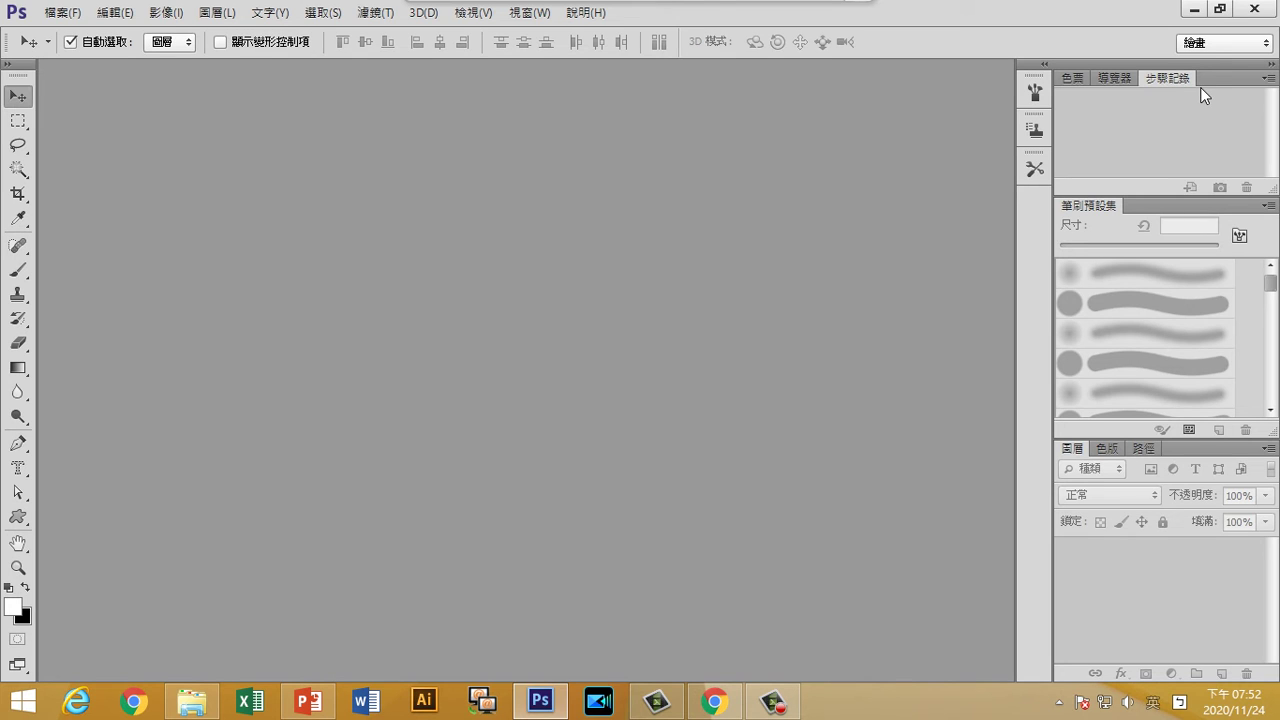
left_click(1038, 93)
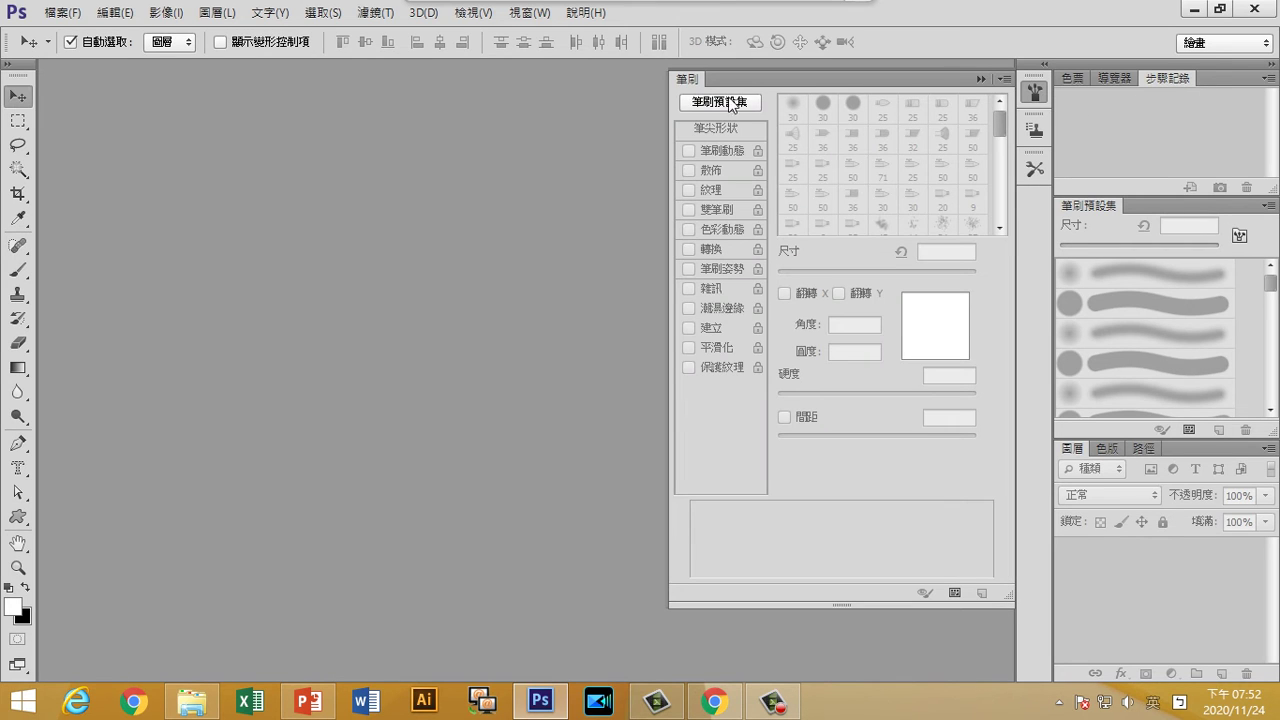
mouse_move(714, 80)
left_mouse_down()
mouse_move(1010, 243)
mouse_move(1153, 213)
left_mouse_up()
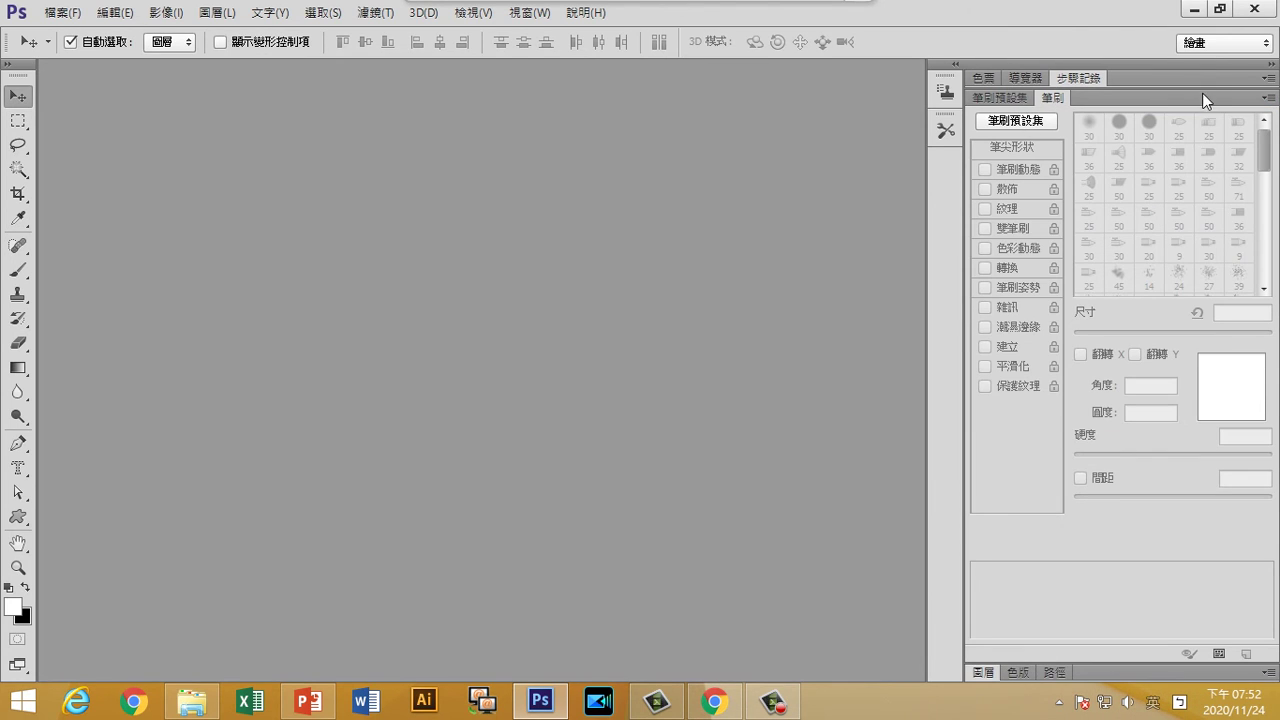
Step: Toggle the right-hand dock between expanded and icons, ending with Brush and other panels collapsed
left_click(1272, 64)
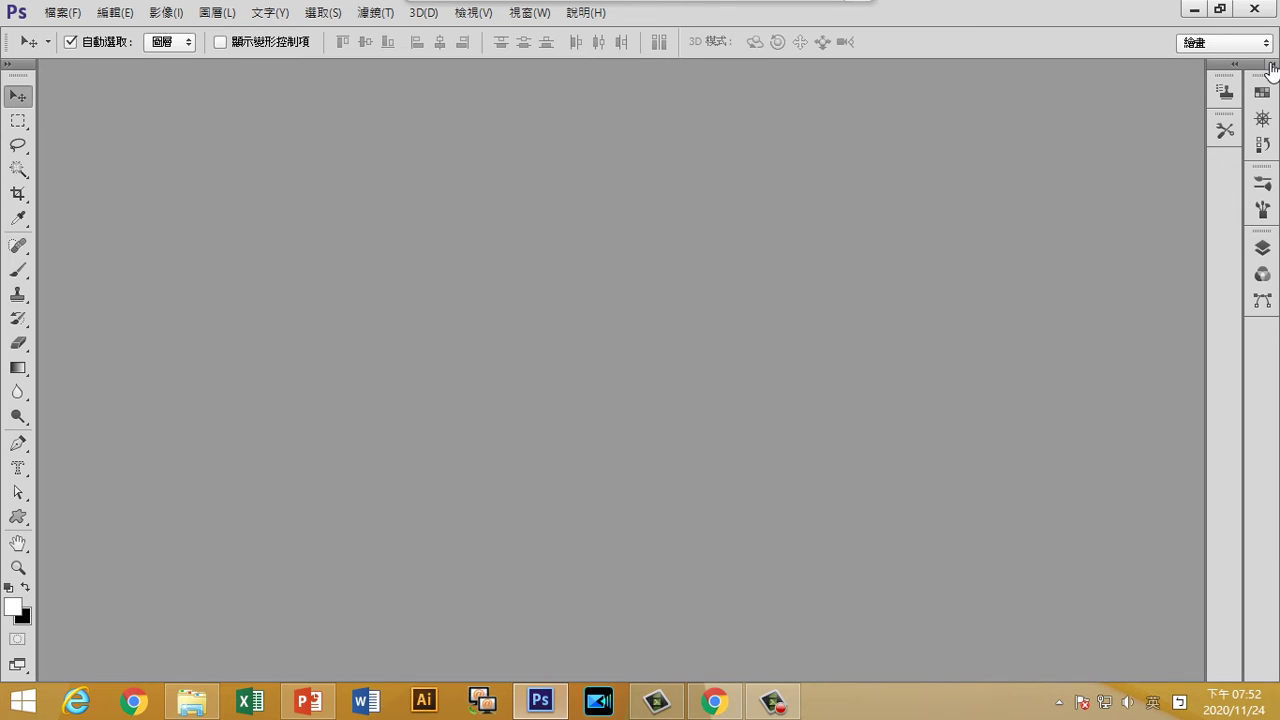
left_click(1272, 66)
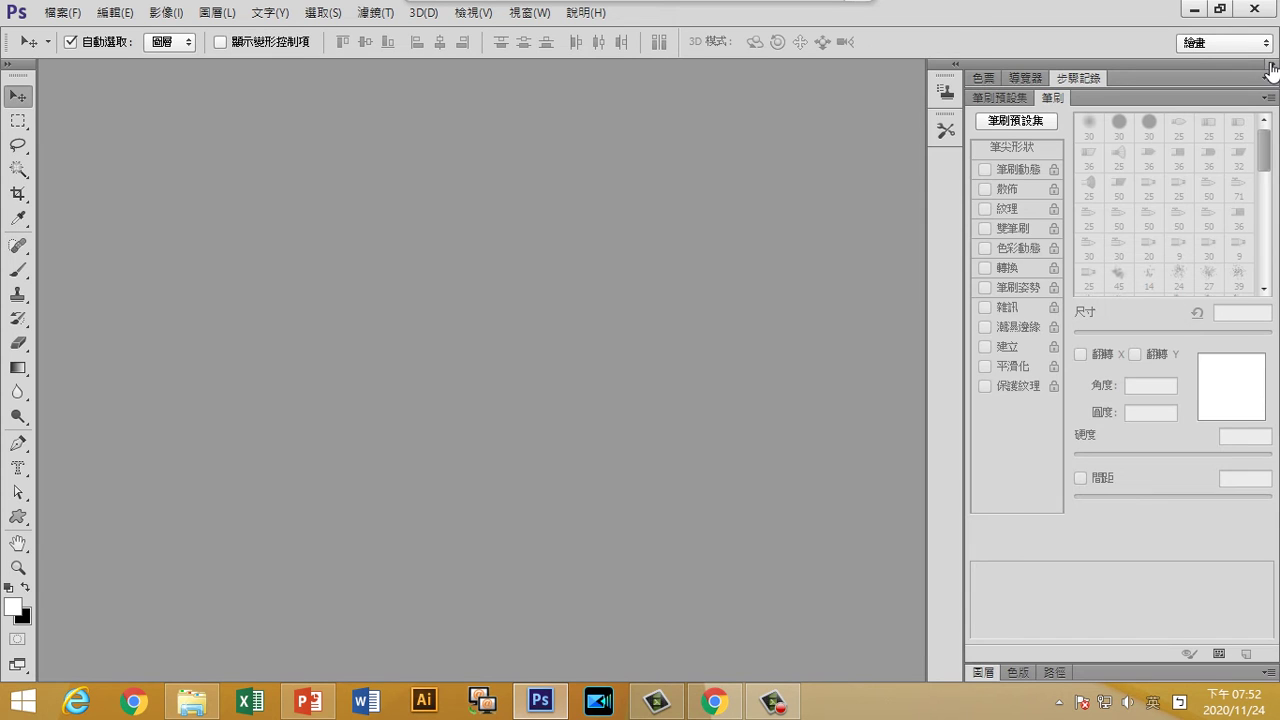
left_click(1272, 66)
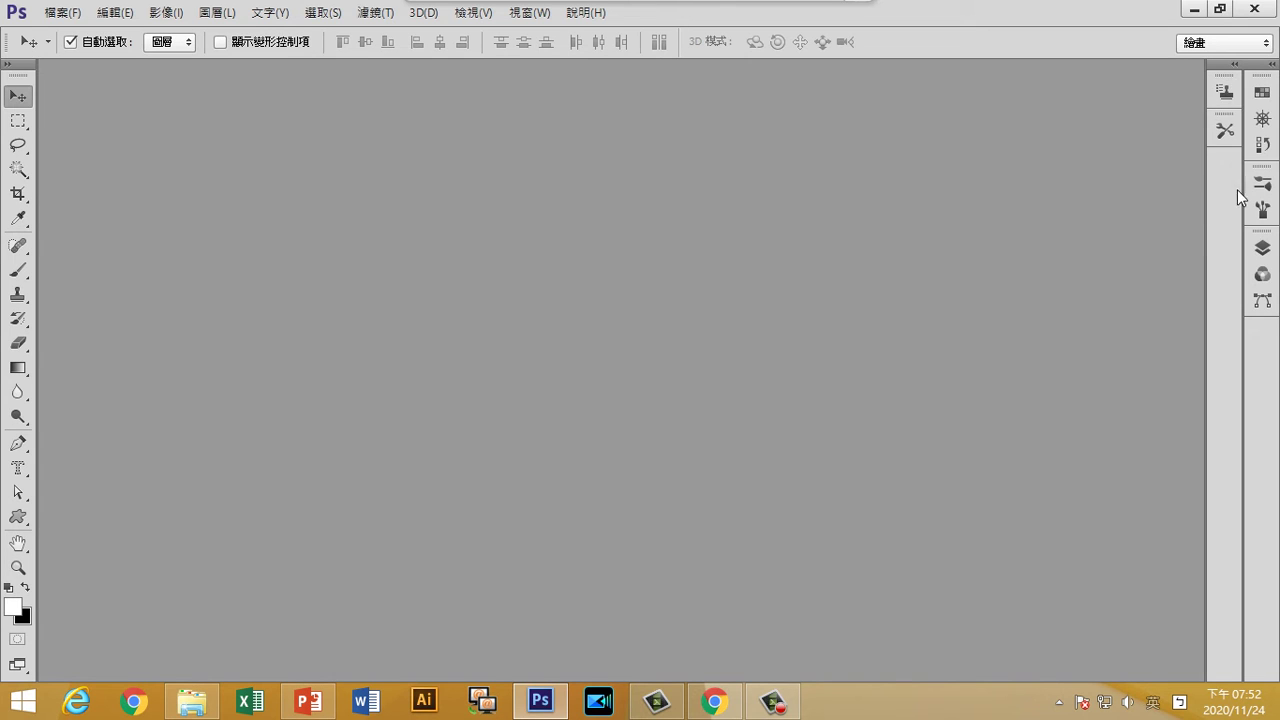
left_click(1272, 66)
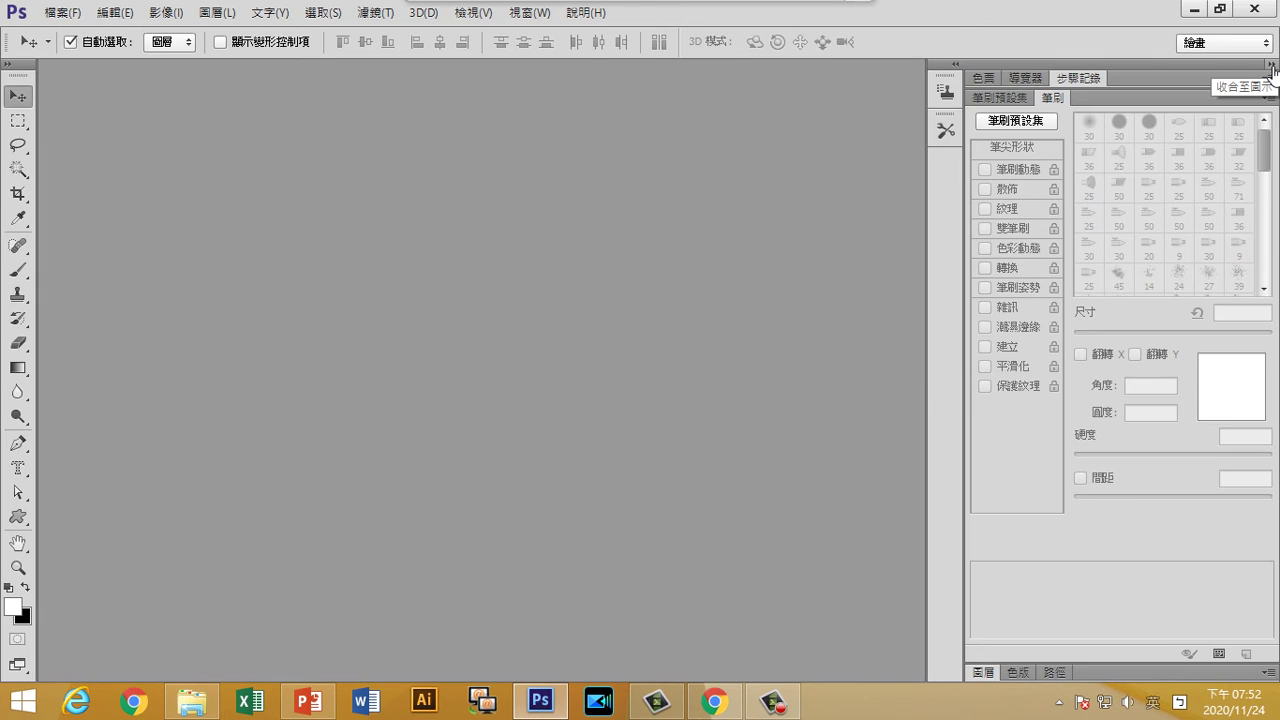
left_click(1272, 66)
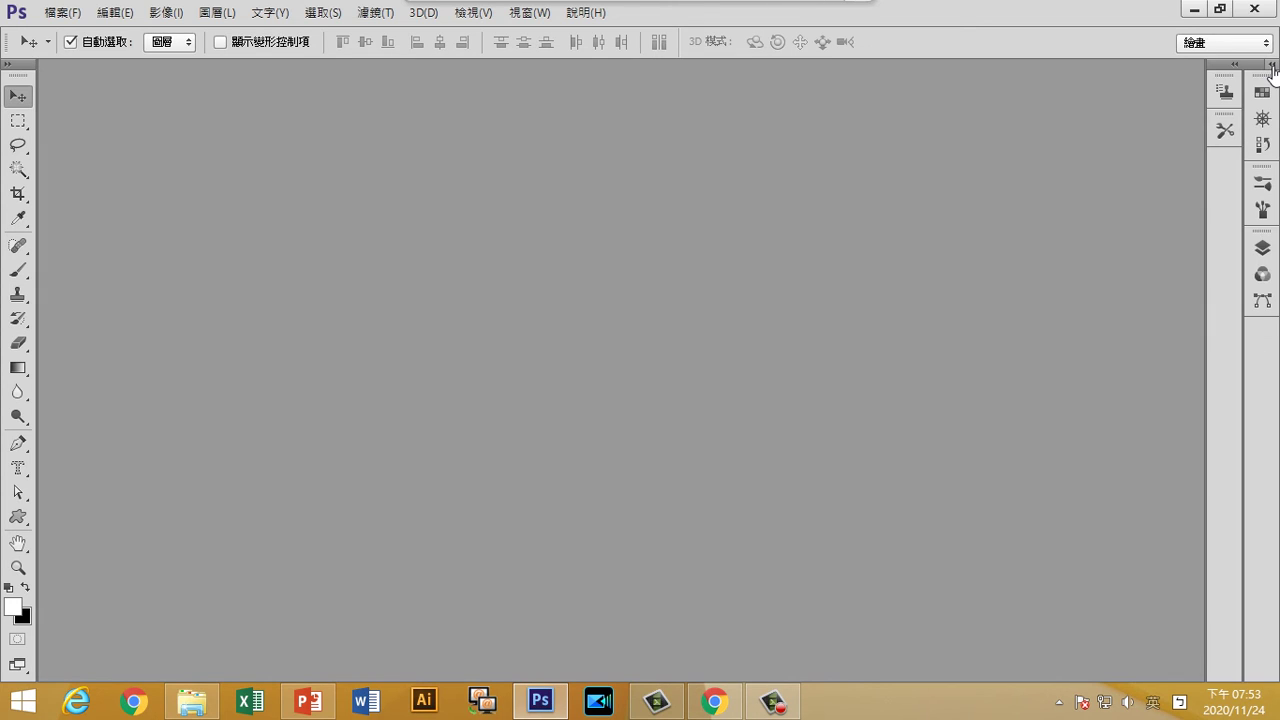
Step: Save the current panel layout as a new workspace named 'AA'
left_click(531, 13)
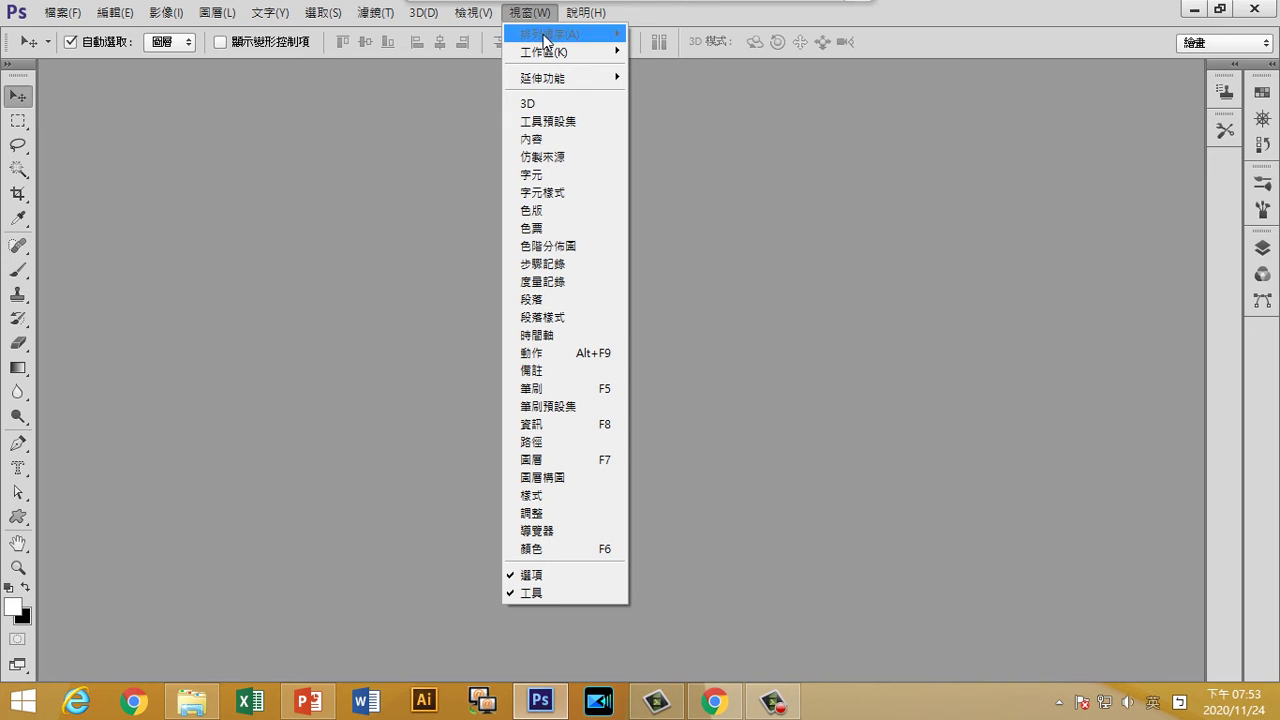
mouse_move(544, 52)
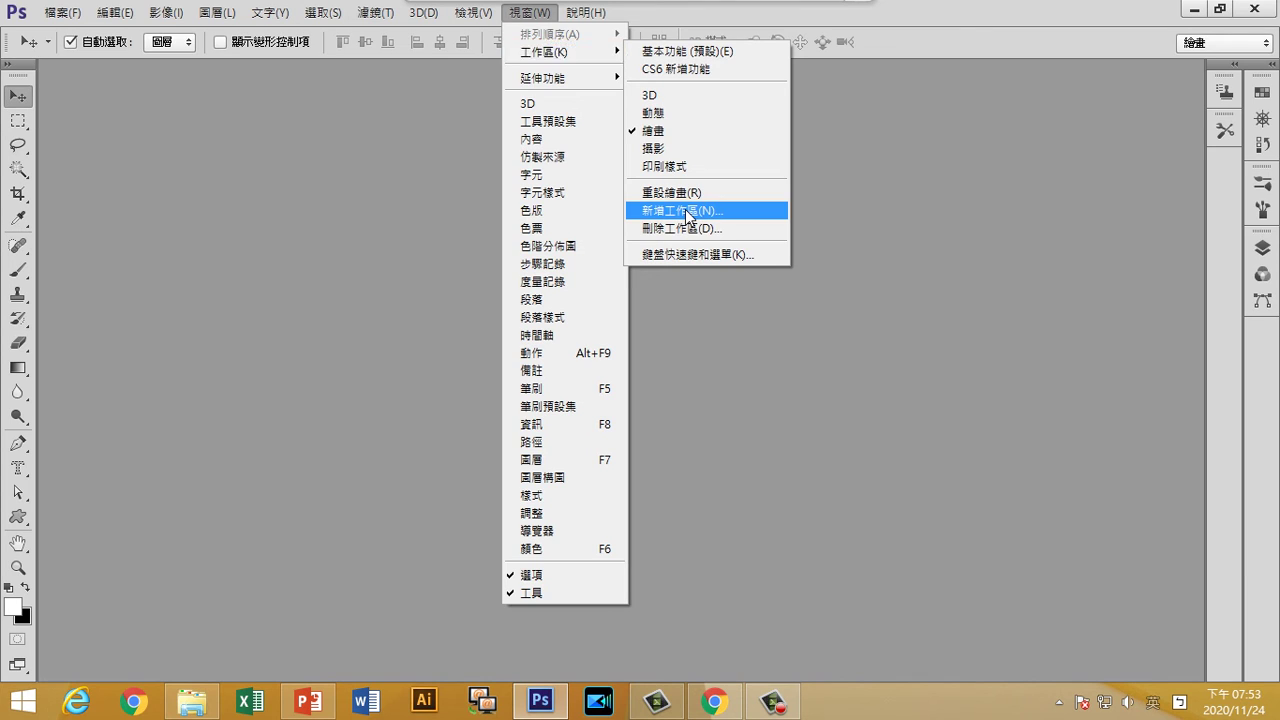
left_click(685, 209)
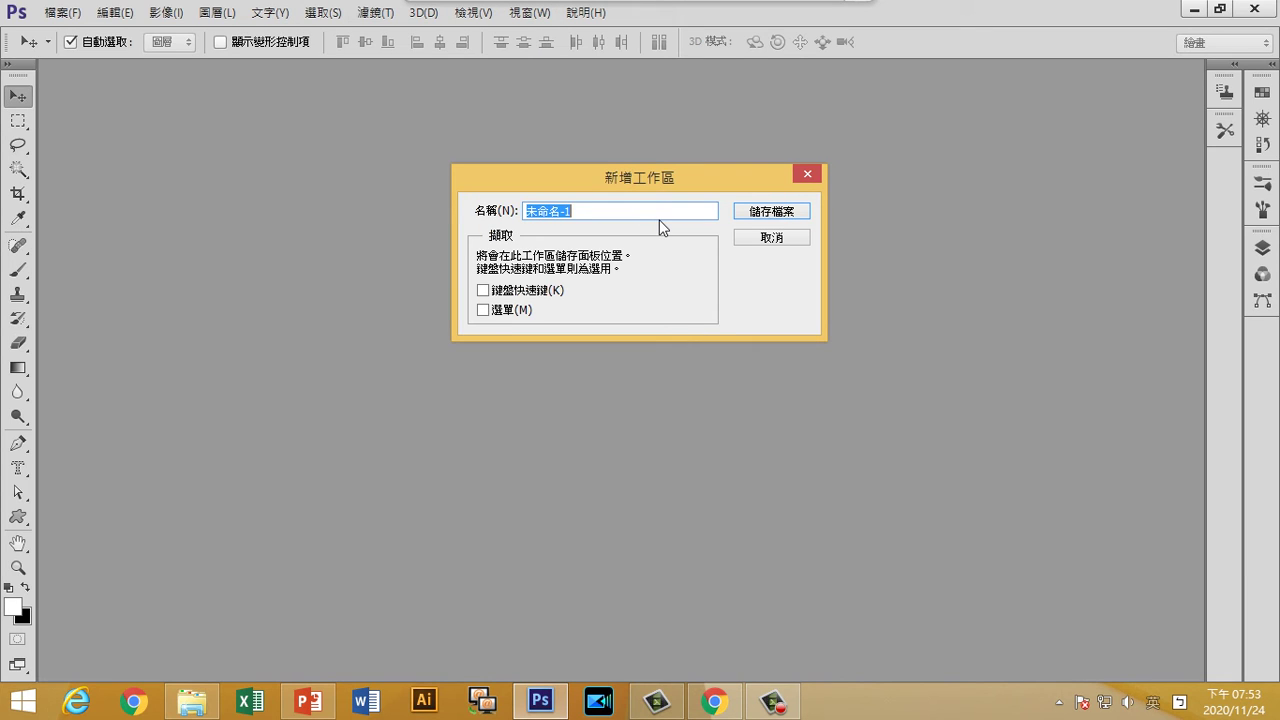
type("A")
type("A")
left_click(746, 213)
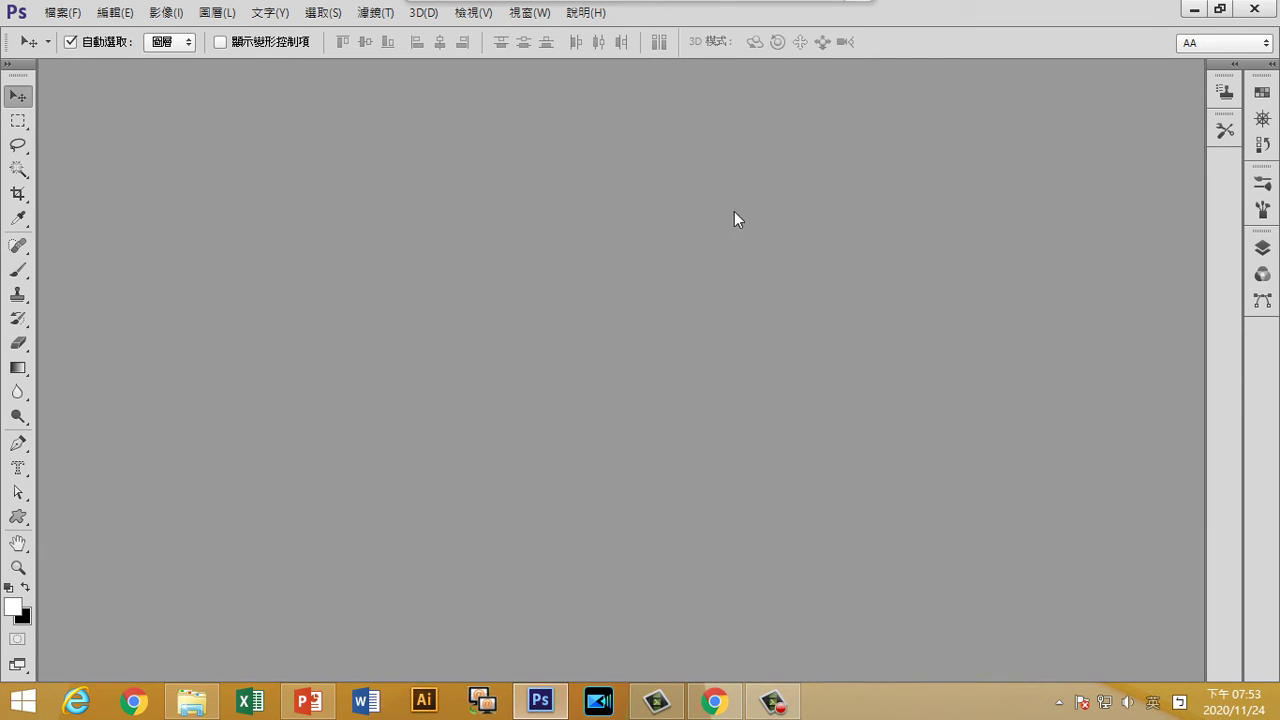
Step: Show the Window > Workspace list with the AA workspace checked
left_click(532, 16)
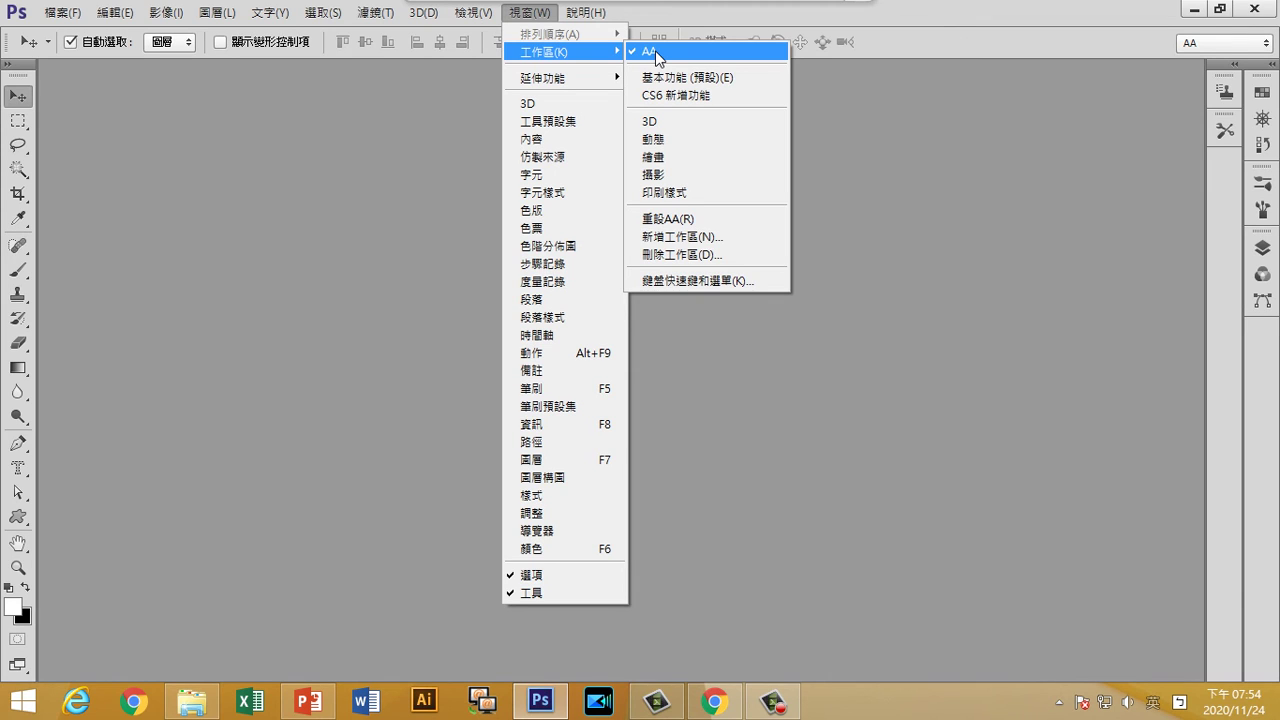
Step: Pull History out and re-dock it beside Swatches and Navigator, then collapse the group to icons
left_click(1030, 150)
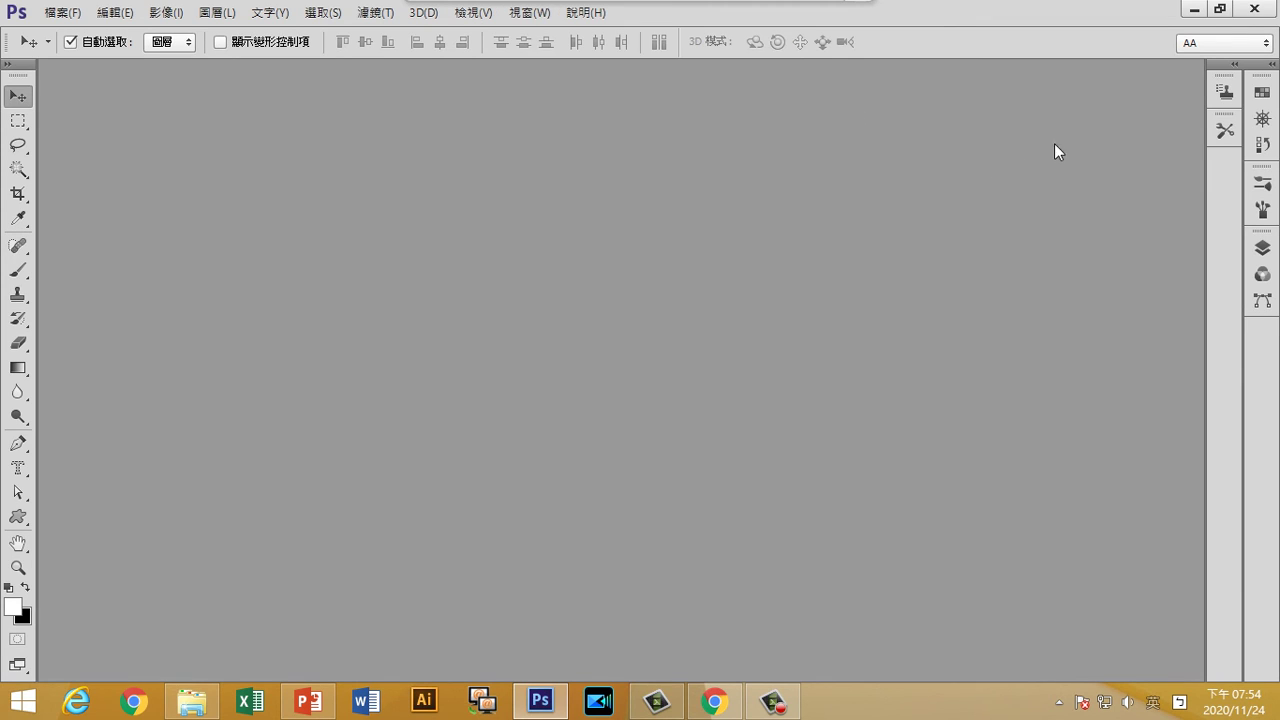
left_click(1263, 94)
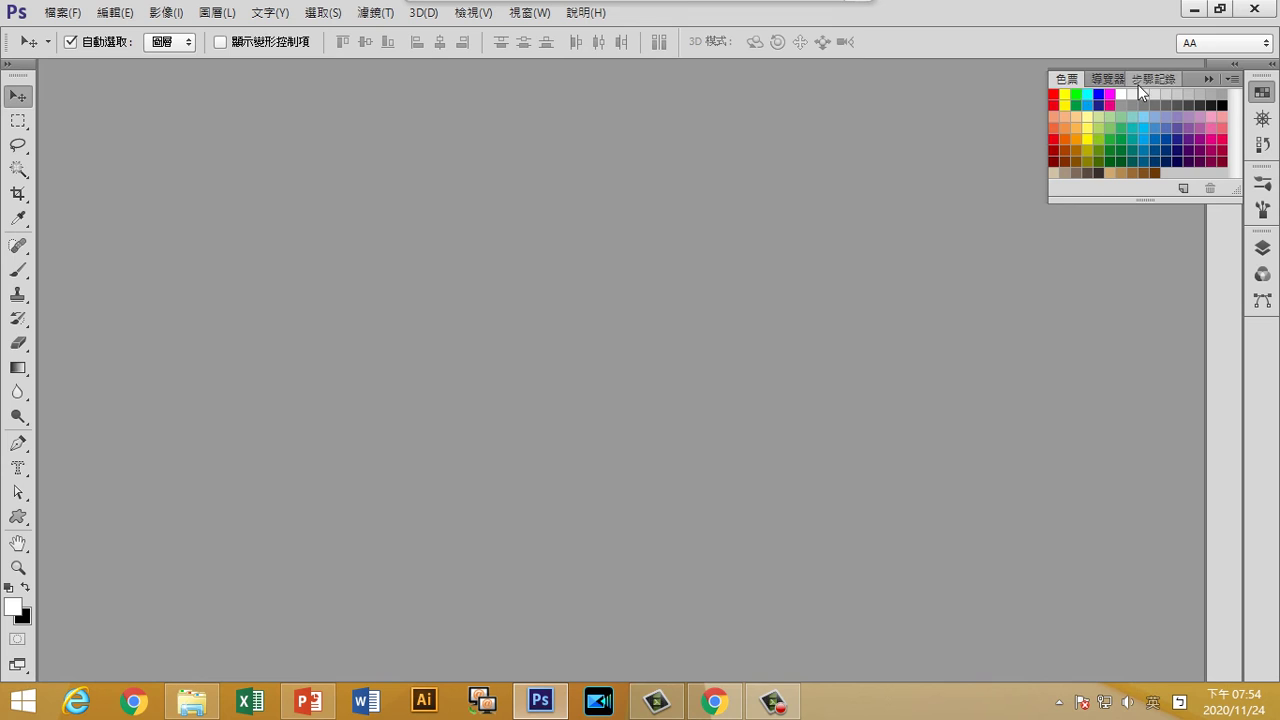
left_click_drag(1138, 85, 855, 160)
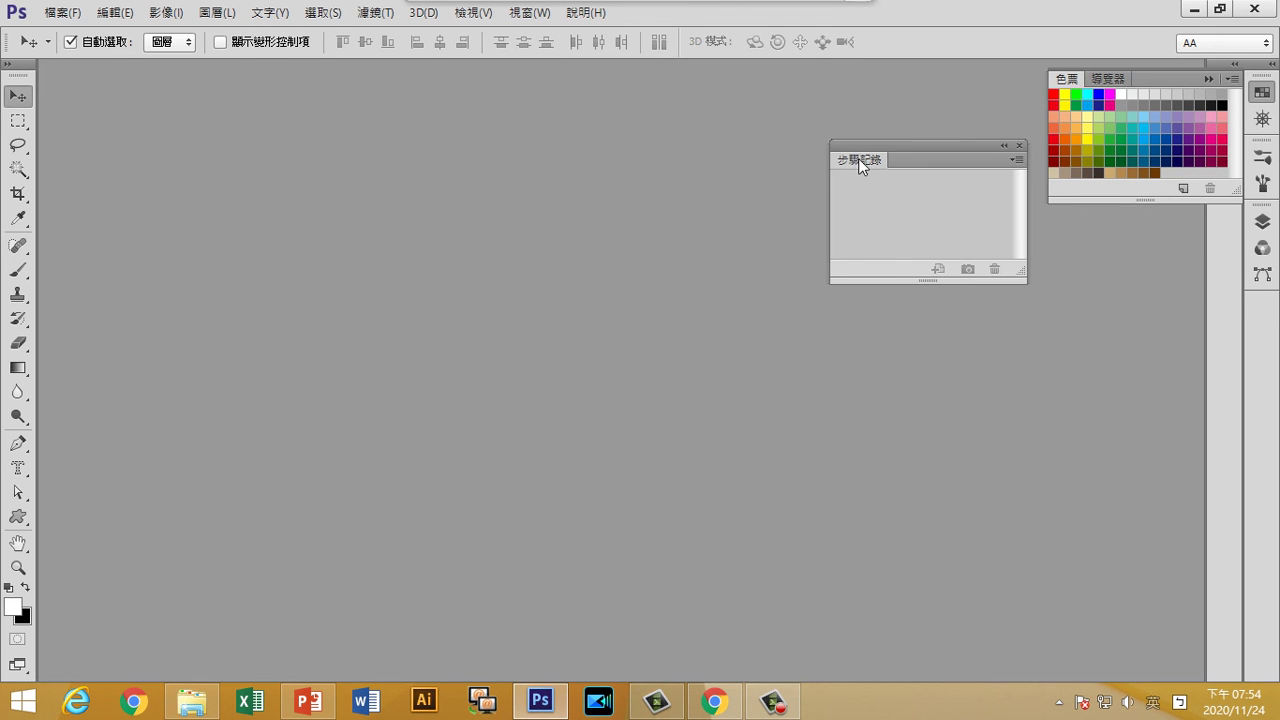
left_click_drag(858, 158, 1163, 79)
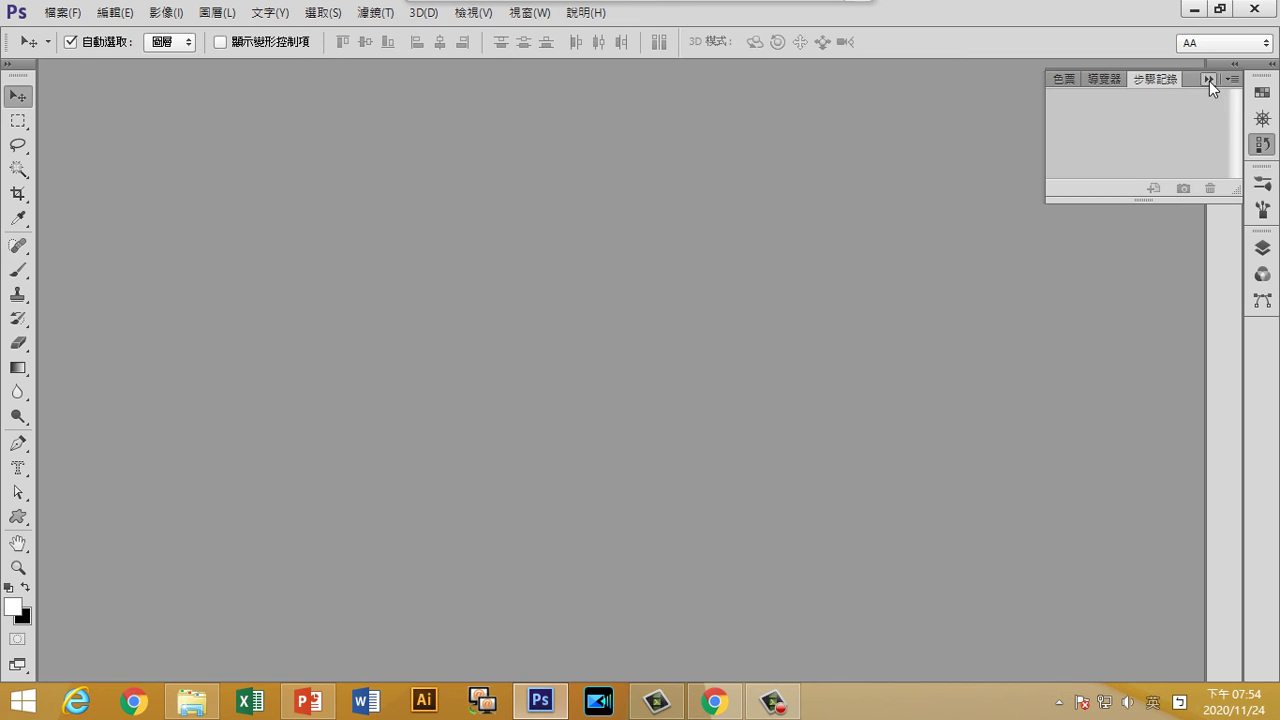
left_click(1209, 79)
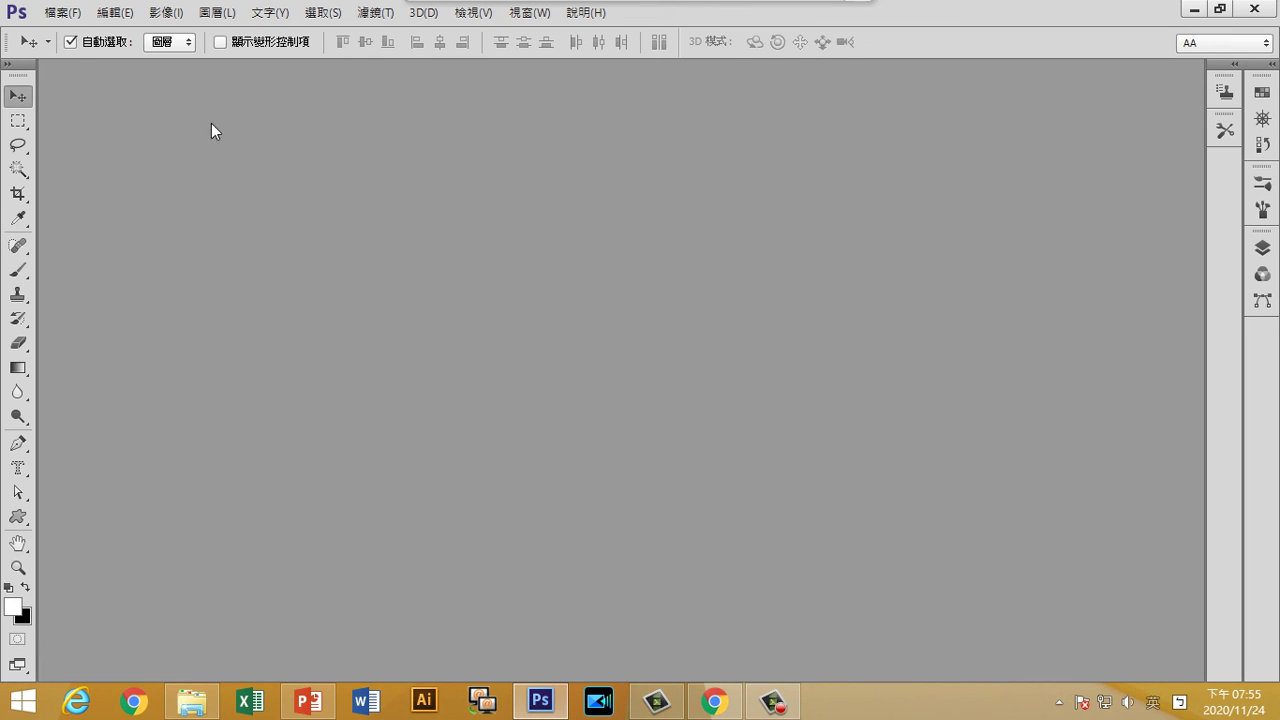
Step: Show the Edit > Preferences submenu of categories
left_click(113, 15)
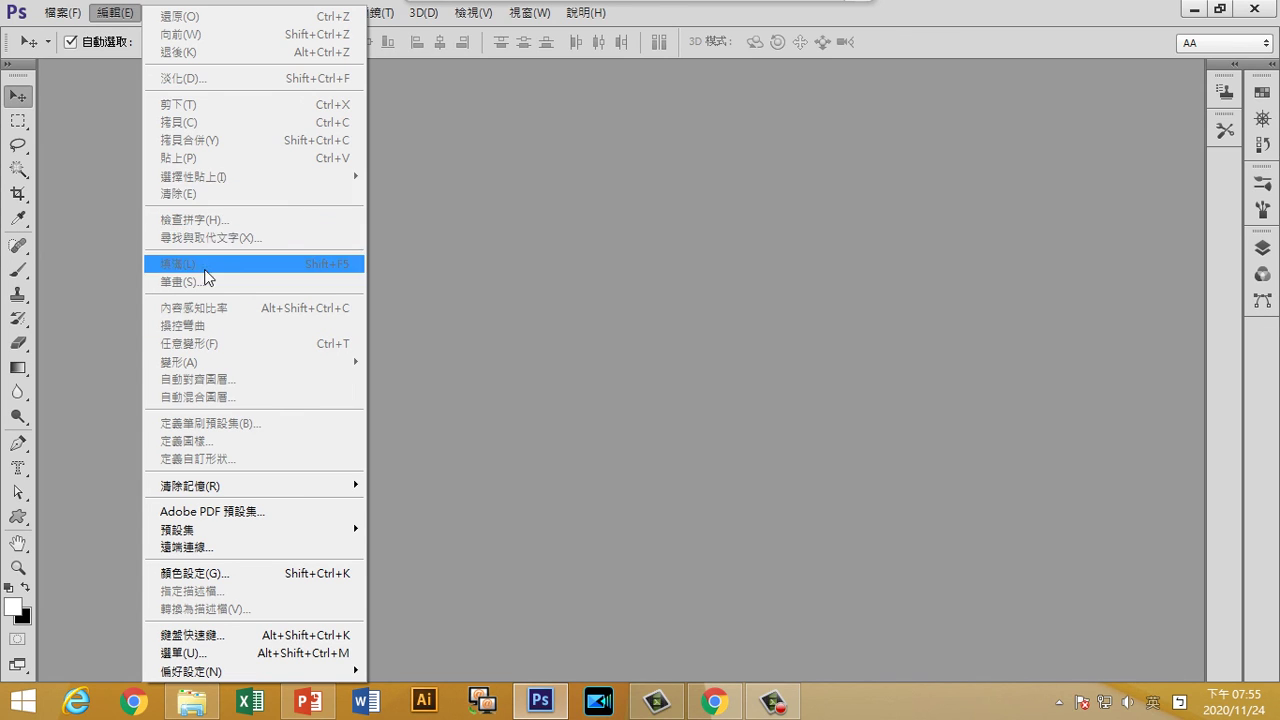
mouse_move(190, 671)
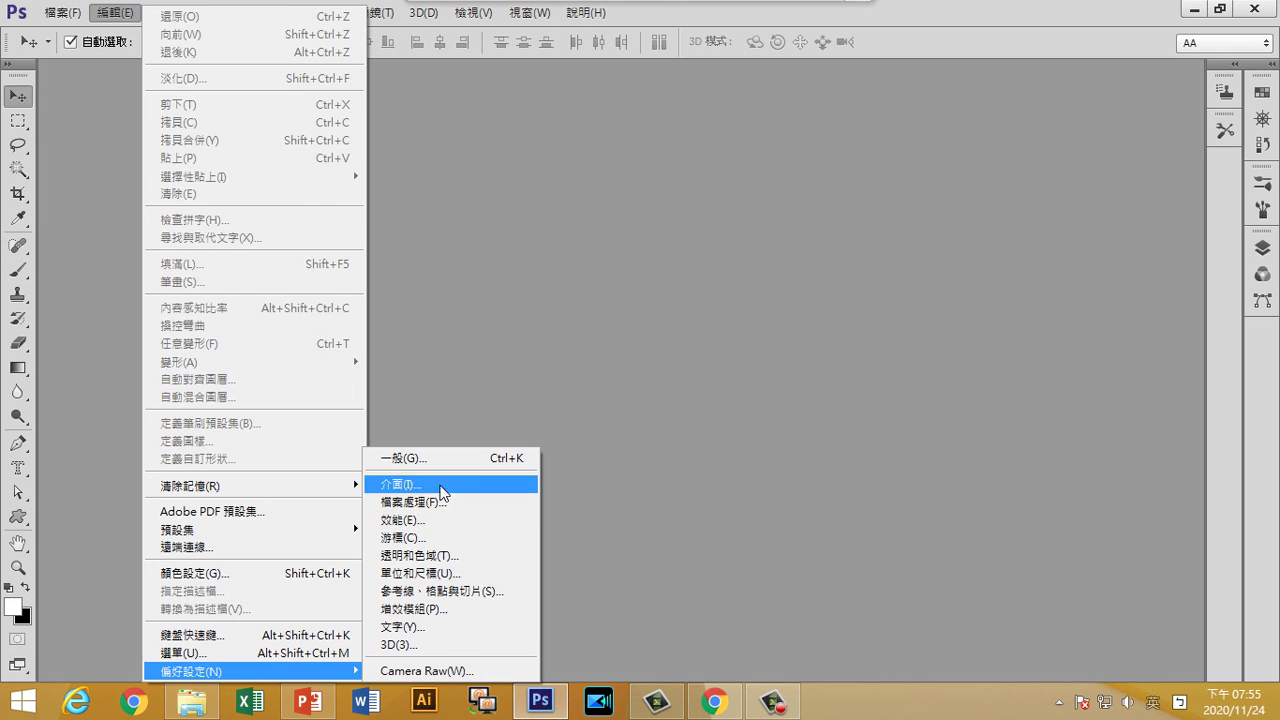
Step: Preview each Interface color theme in Preferences and apply the lightest gray one
left_click(419, 456)
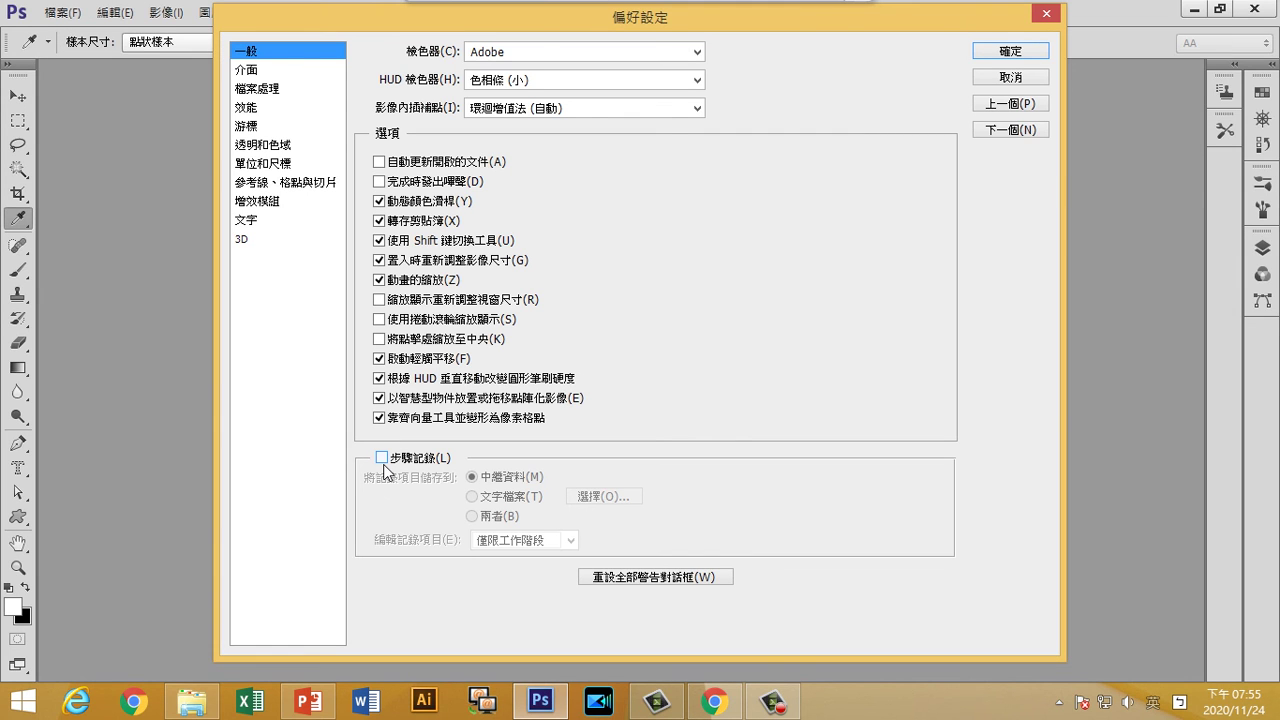
left_click(245, 70)
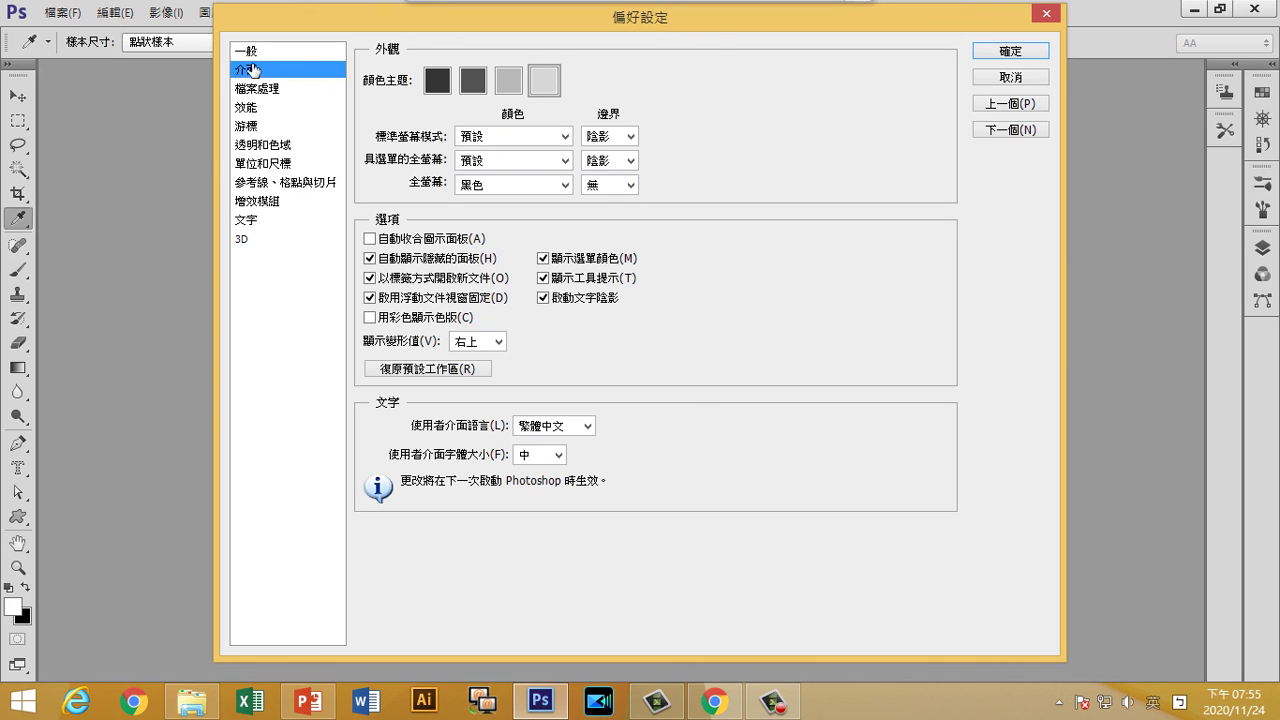
left_click(436, 84)
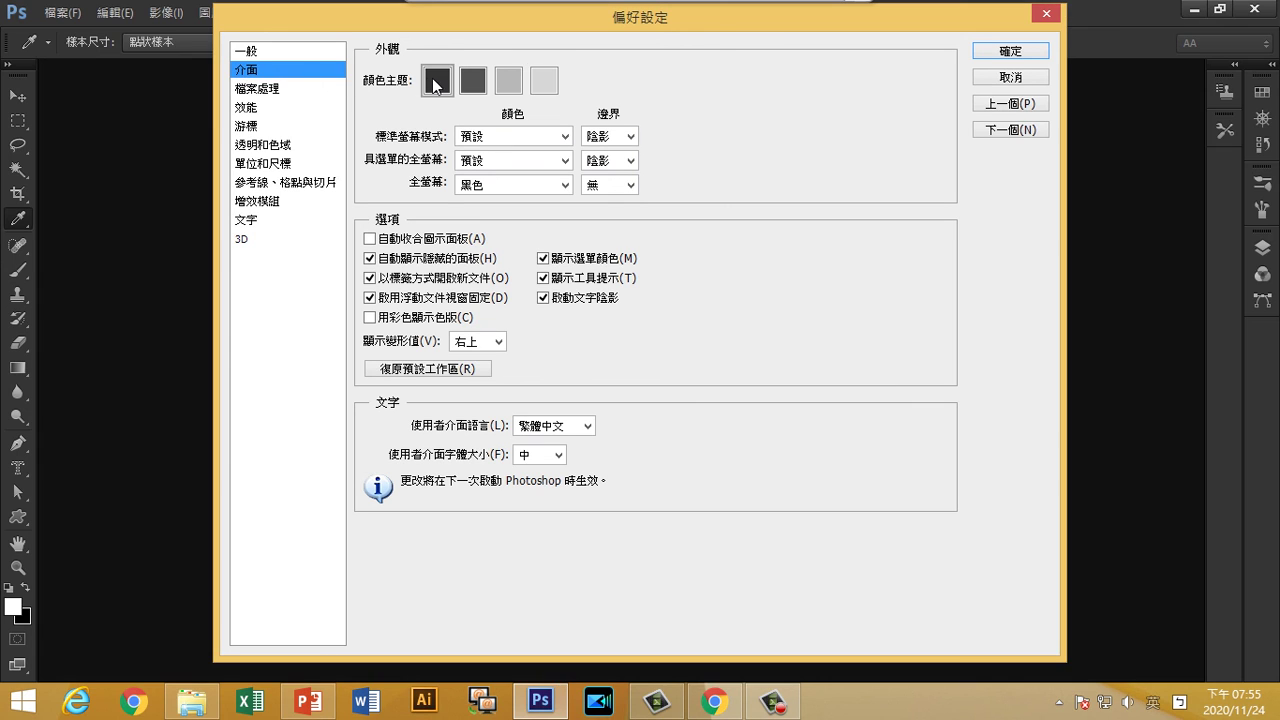
left_click(472, 82)
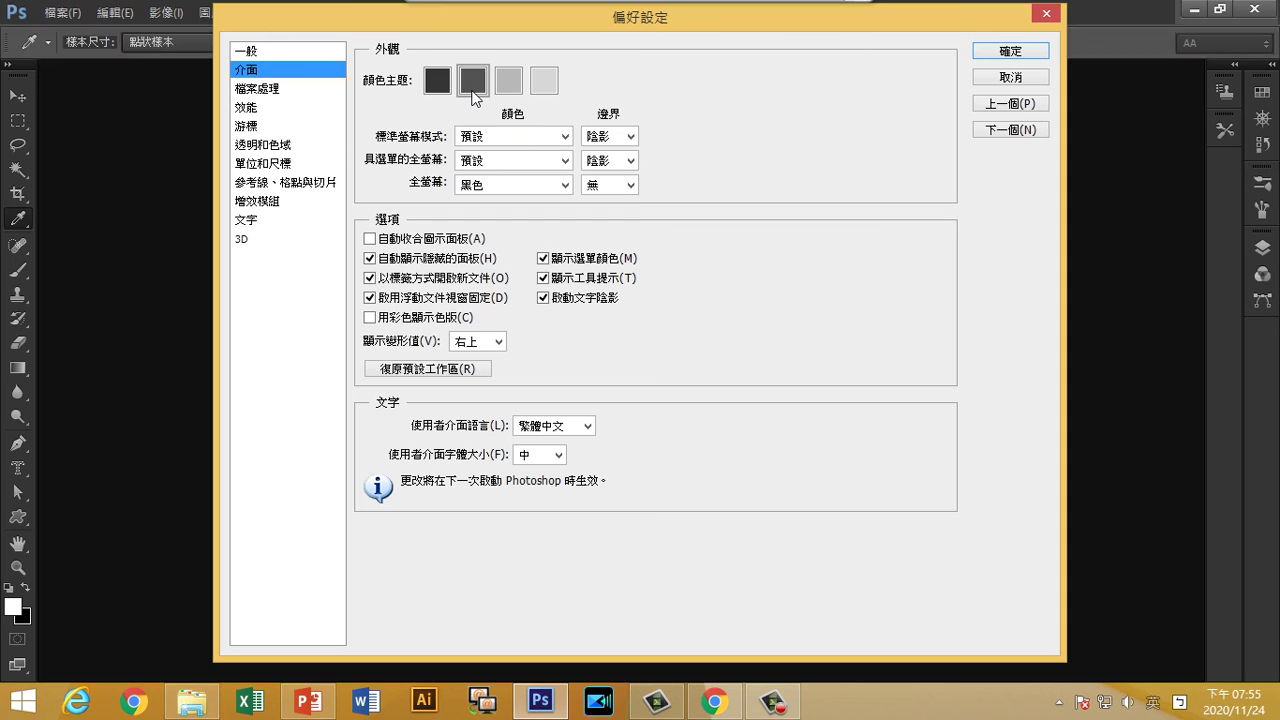
left_click(509, 84)
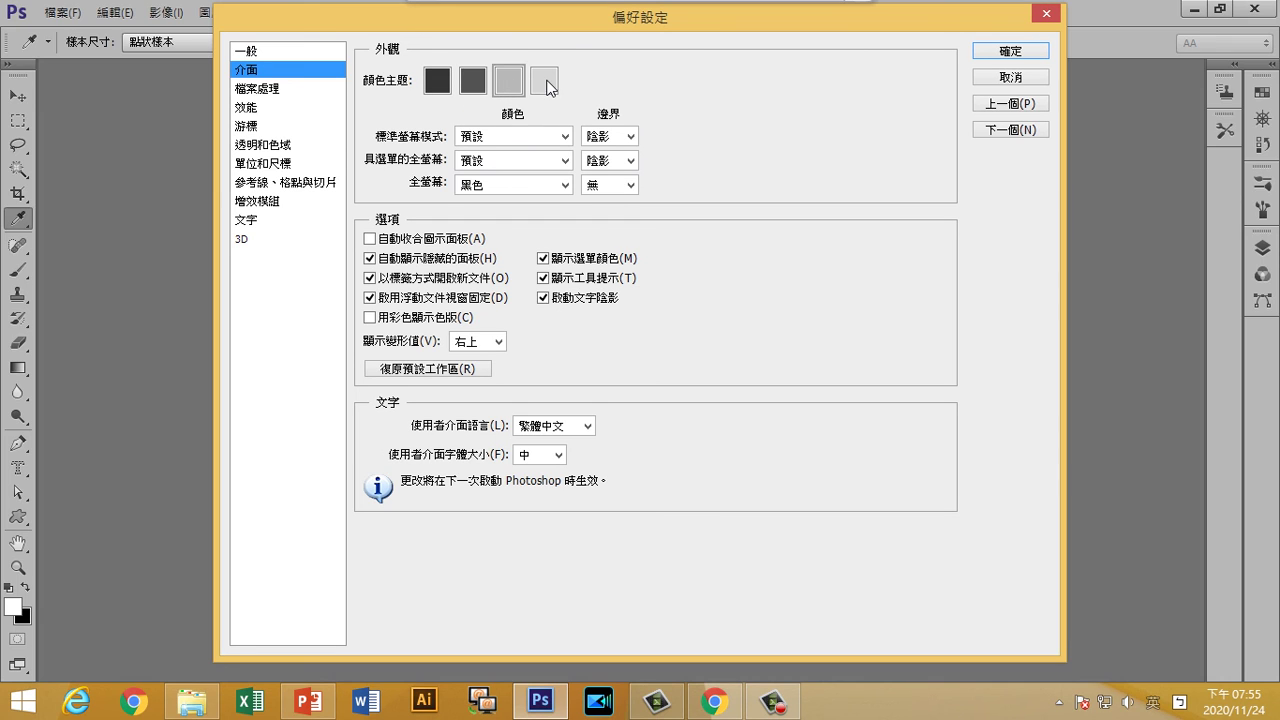
left_click(544, 82)
left_click(512, 83)
left_click(543, 83)
left_click(512, 84)
left_click(544, 84)
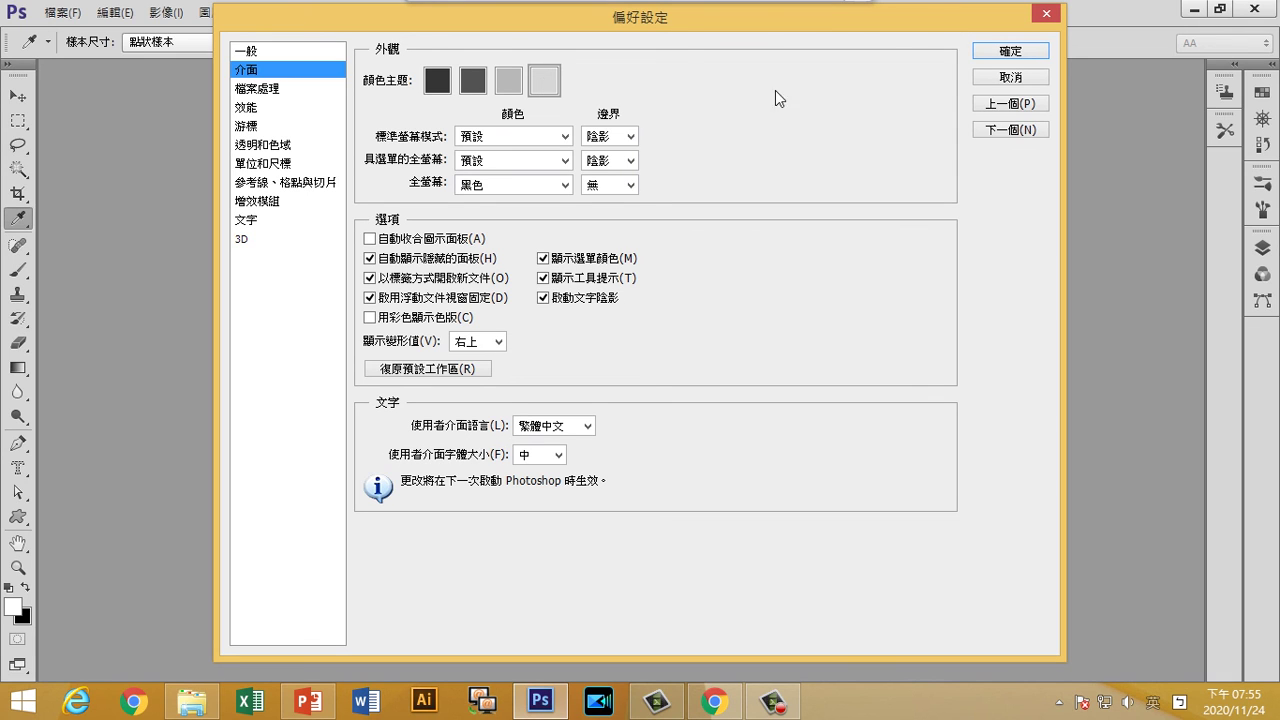
left_click(1010, 51)
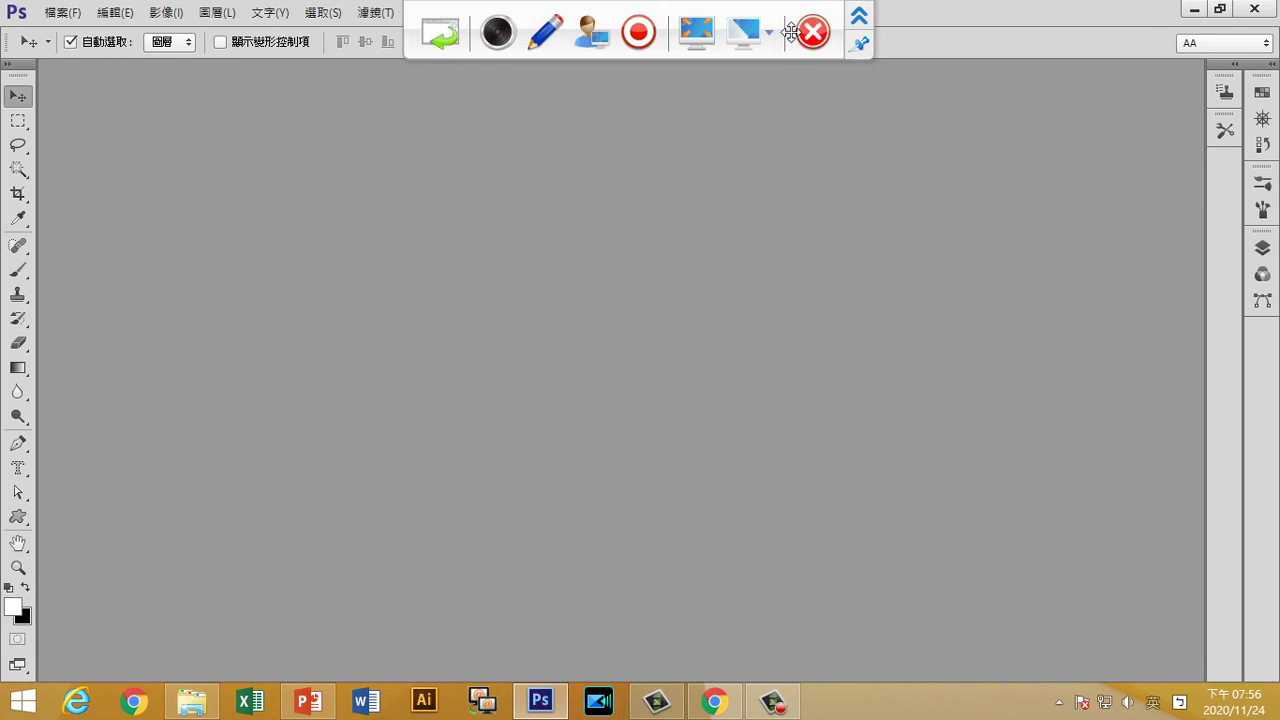
Step: Stop the TRBS screen broadcast and return to the student-screen console
left_click(814, 31)
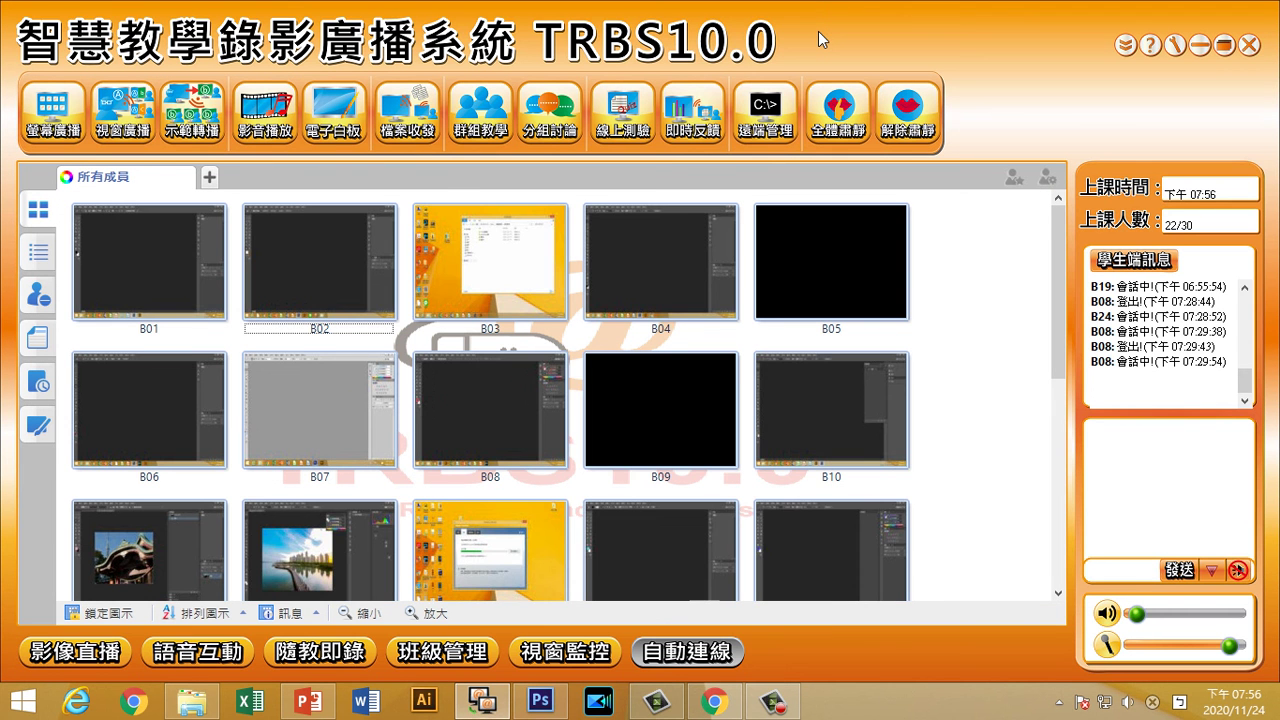